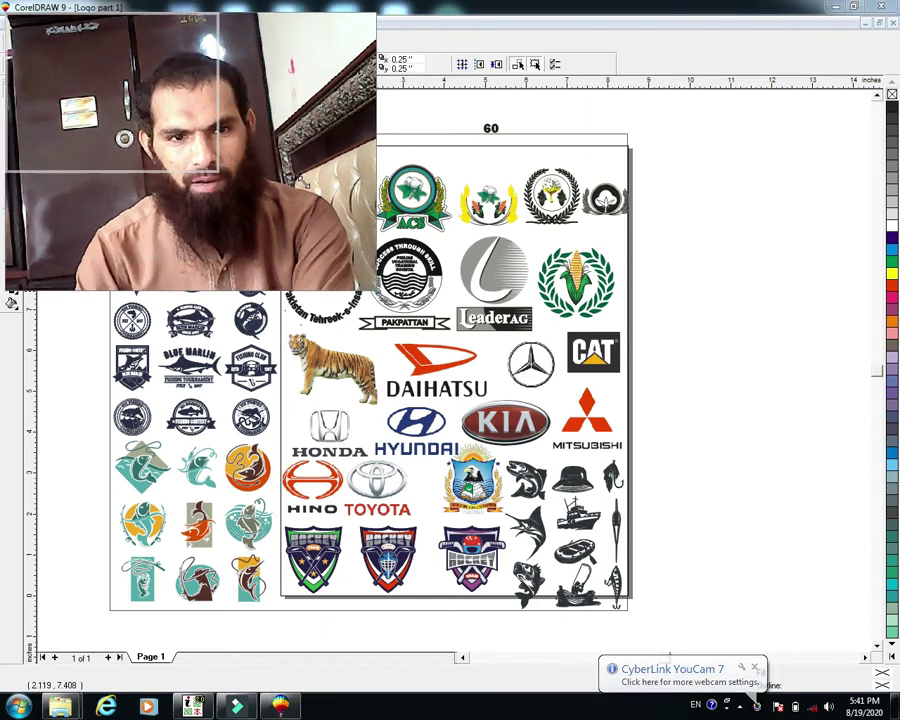
# Scroll the open Logo part 1 drawing sideways to bring the logo page into view.
pyautogui.click(462, 657)
# Select the whole logo sheet group and ungroup it.
pyautogui.click(462, 657)
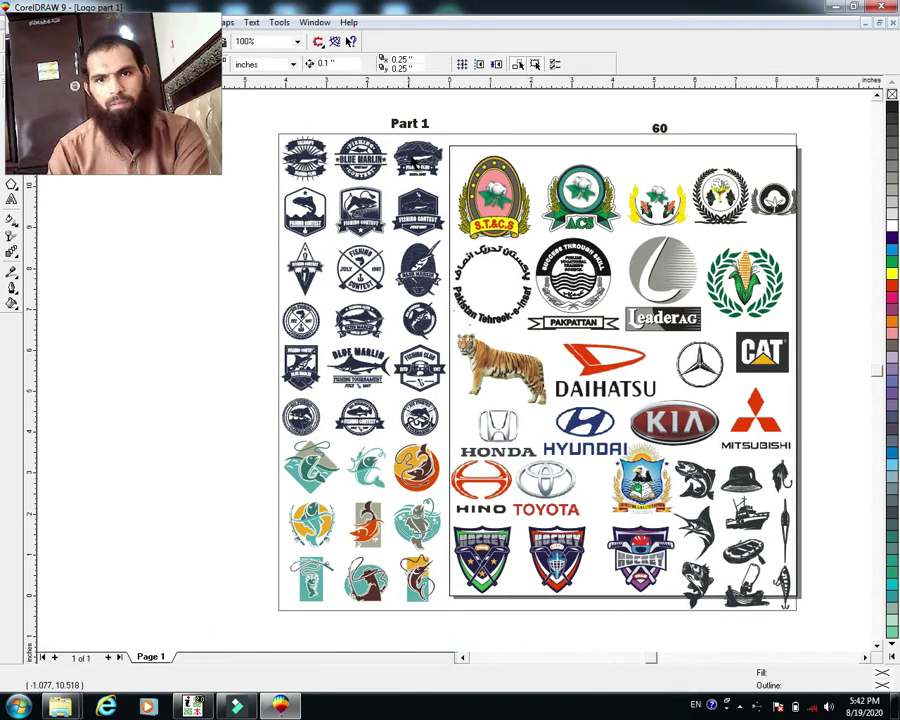
pyautogui.click(417, 158)
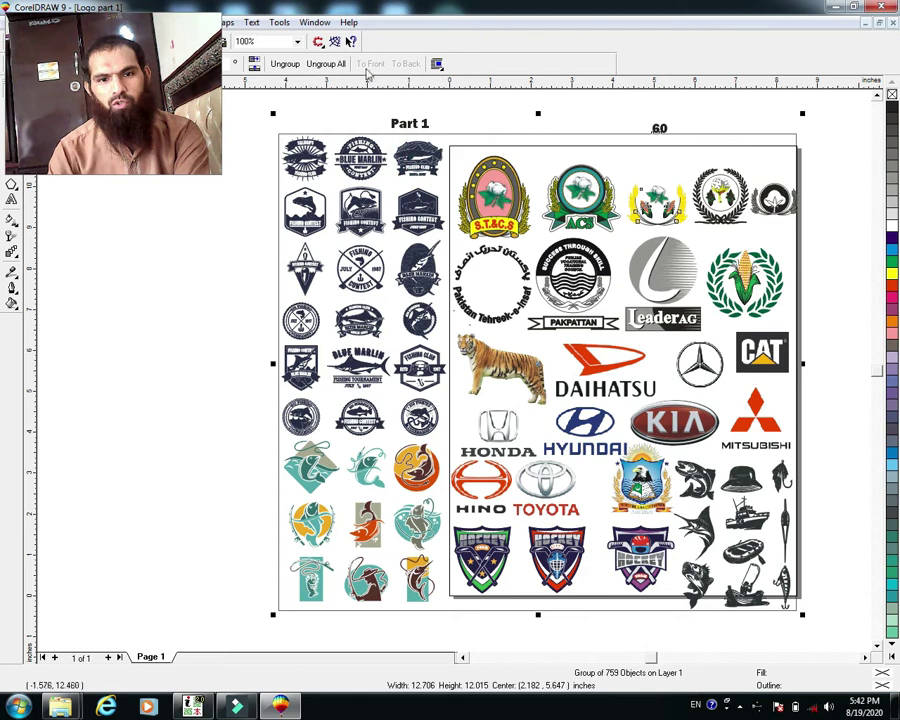
pyautogui.click(287, 65)
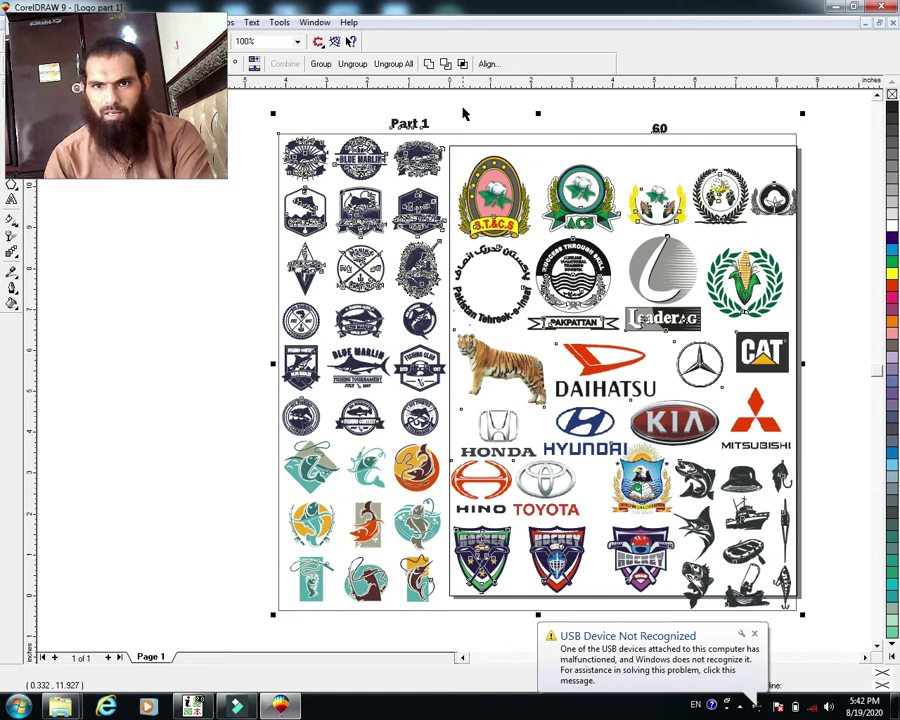
pyautogui.press('Escape')
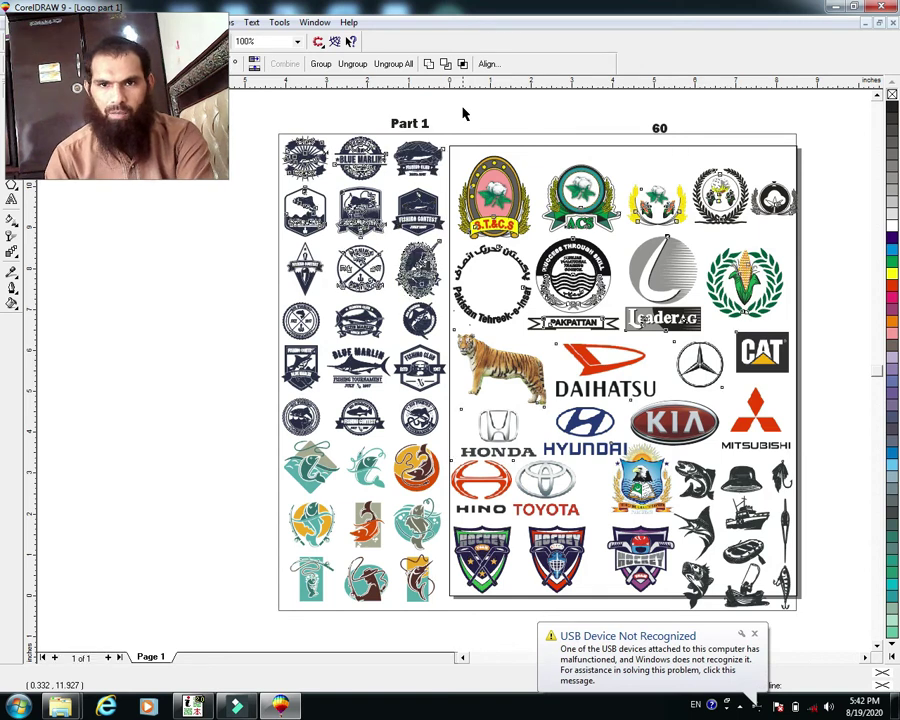
# Select all objects to confirm 759 separate logos, then deselect and reselect.
pyautogui.hotkey('ctrl', 'a')
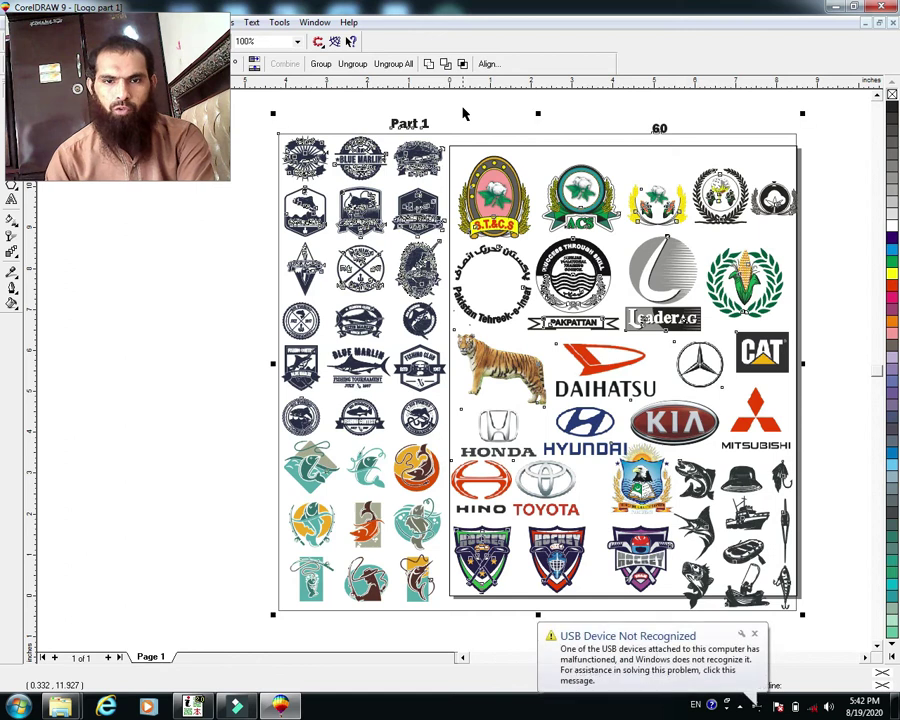
pyautogui.click(463, 113)
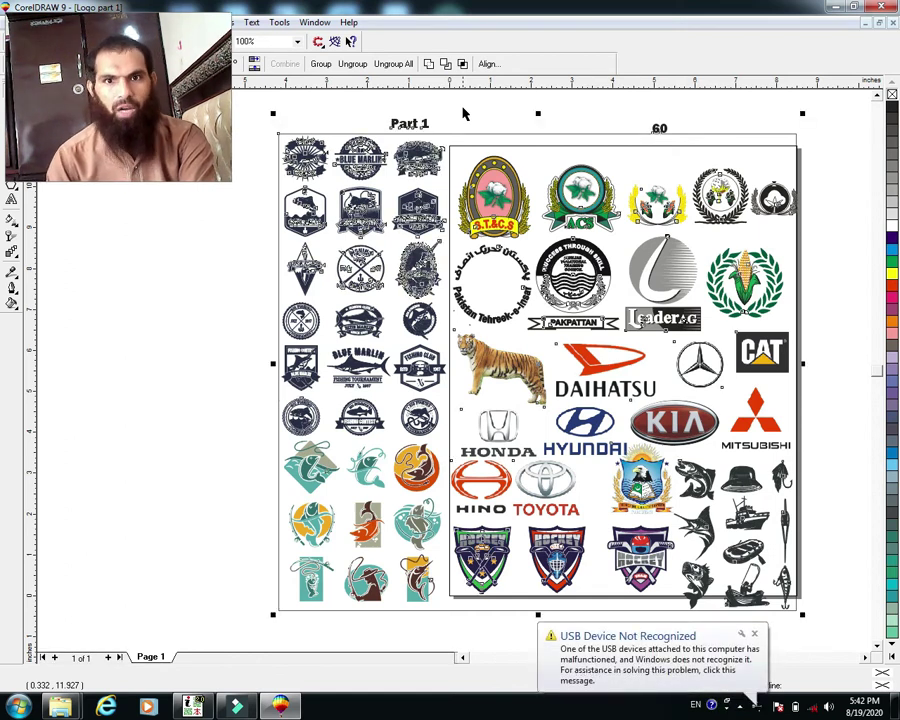
pyautogui.click(463, 113)
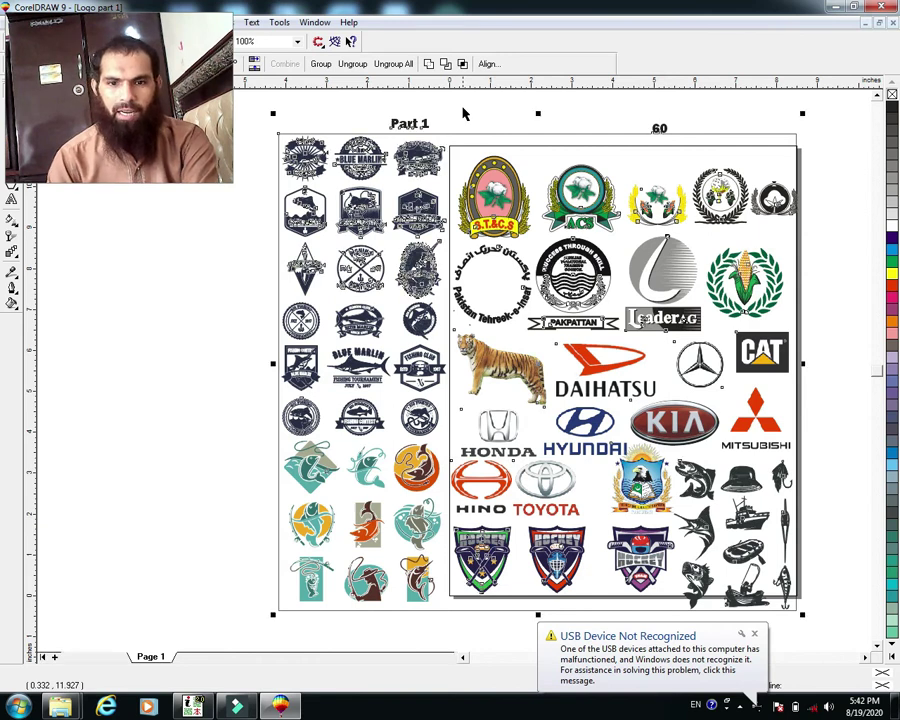
pyautogui.click(463, 113)
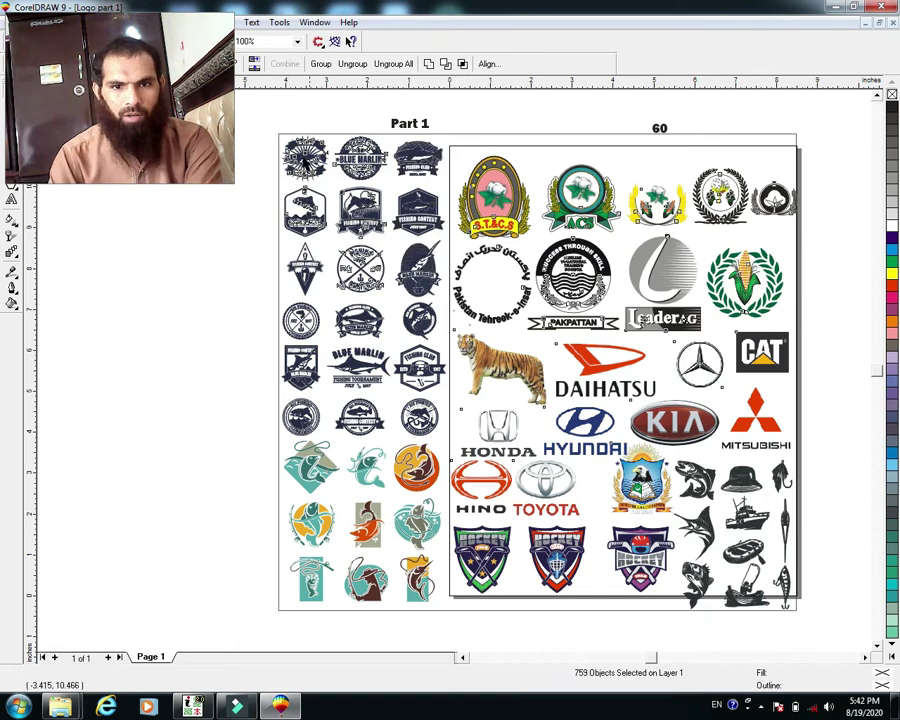
pyautogui.click(327, 68)
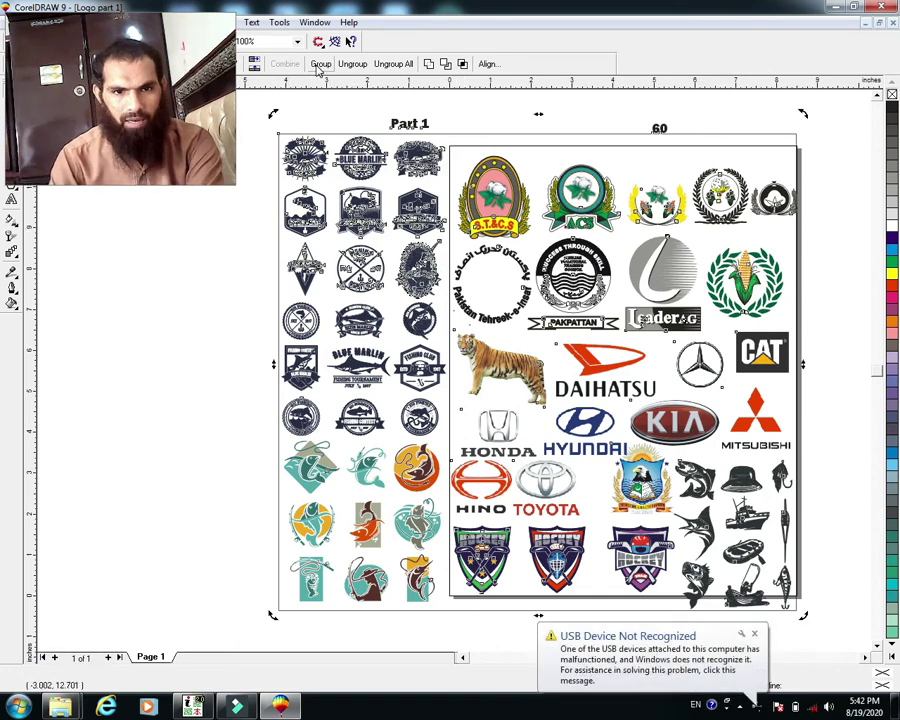
# Zoom in on the top-left Salmon's Fishing Club badge and select its ray shape.
pyautogui.click(311, 117)
pyautogui.click(270, 117)
pyautogui.click(306, 178)
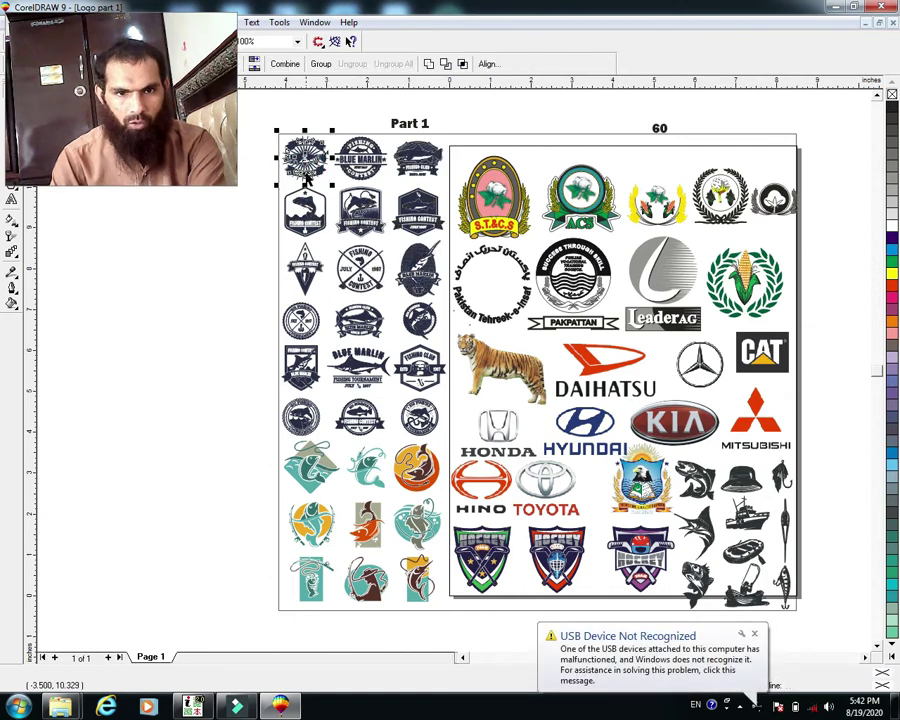
pyautogui.scroll(1, 300, 155)
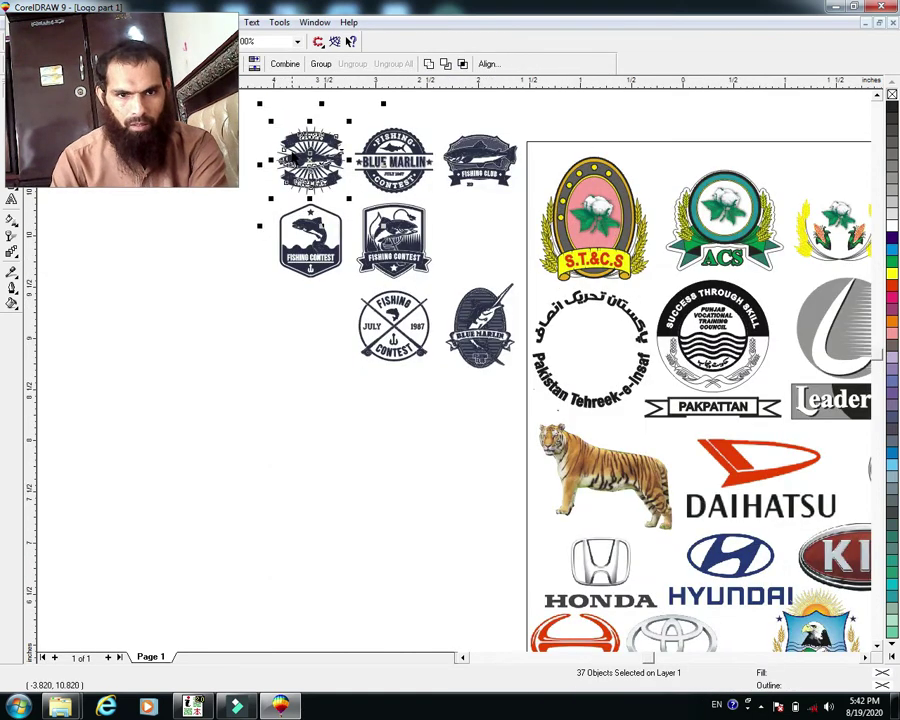
pyautogui.scroll(1, 295, 158)
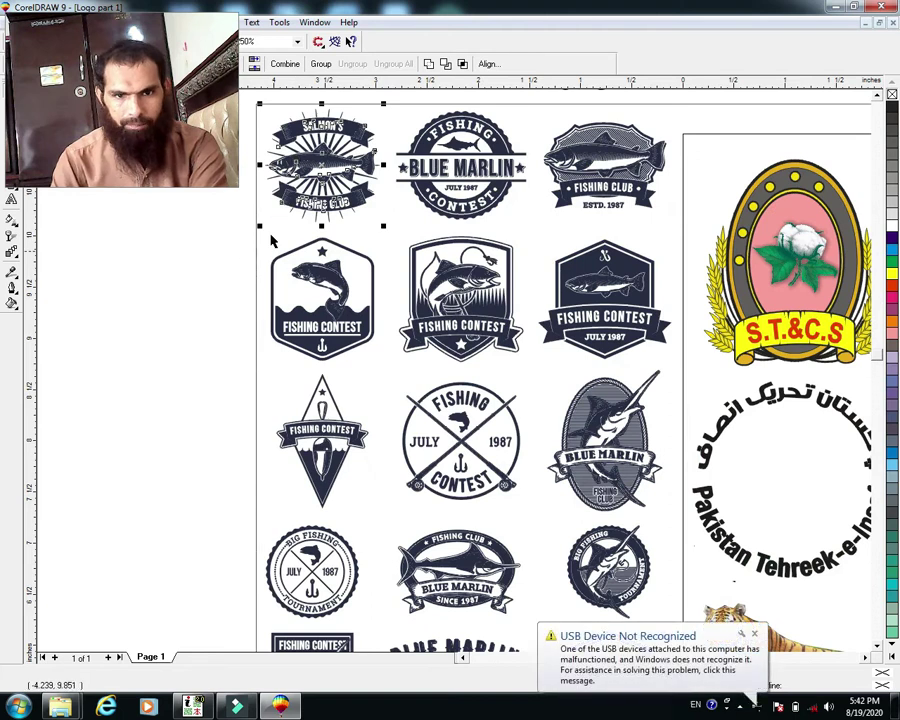
pyautogui.click(213, 236)
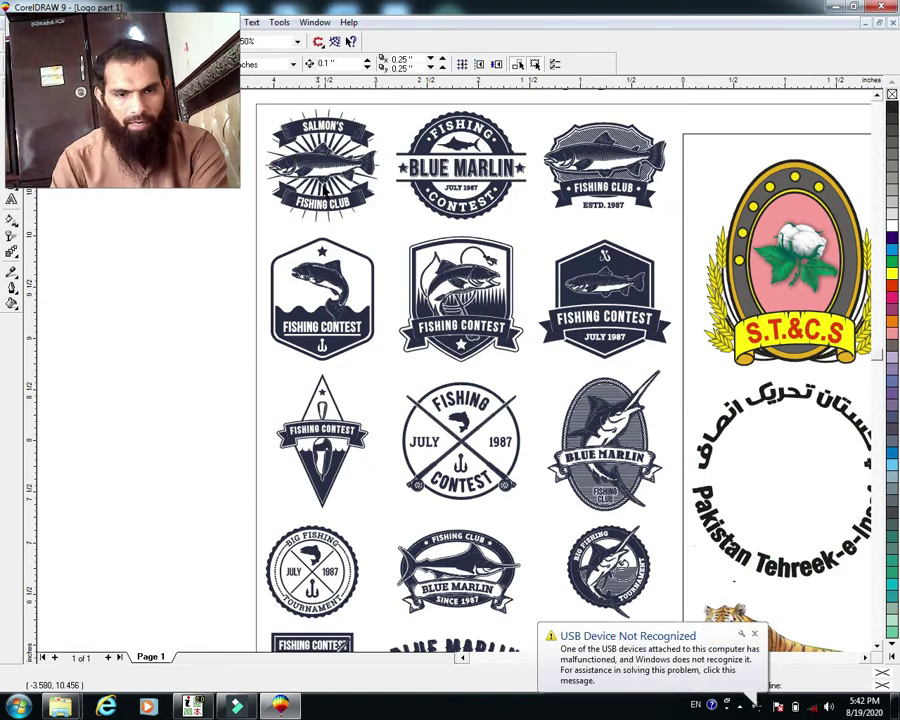
pyautogui.click(323, 189)
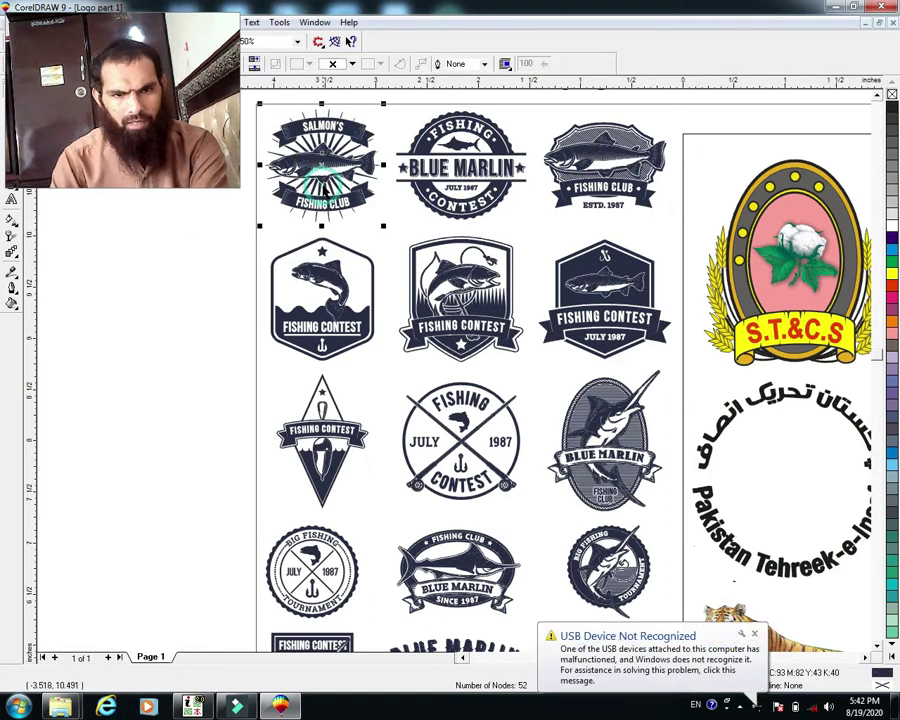
# Colour the salmon badge's rays red and its fish green.
pyautogui.click(890, 290)
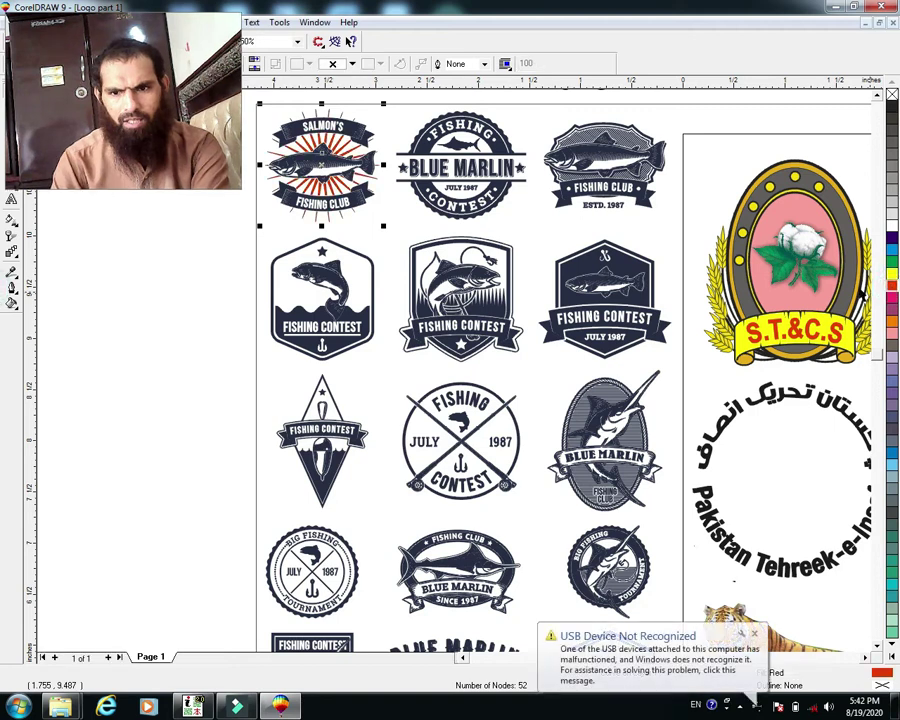
pyautogui.click(315, 168)
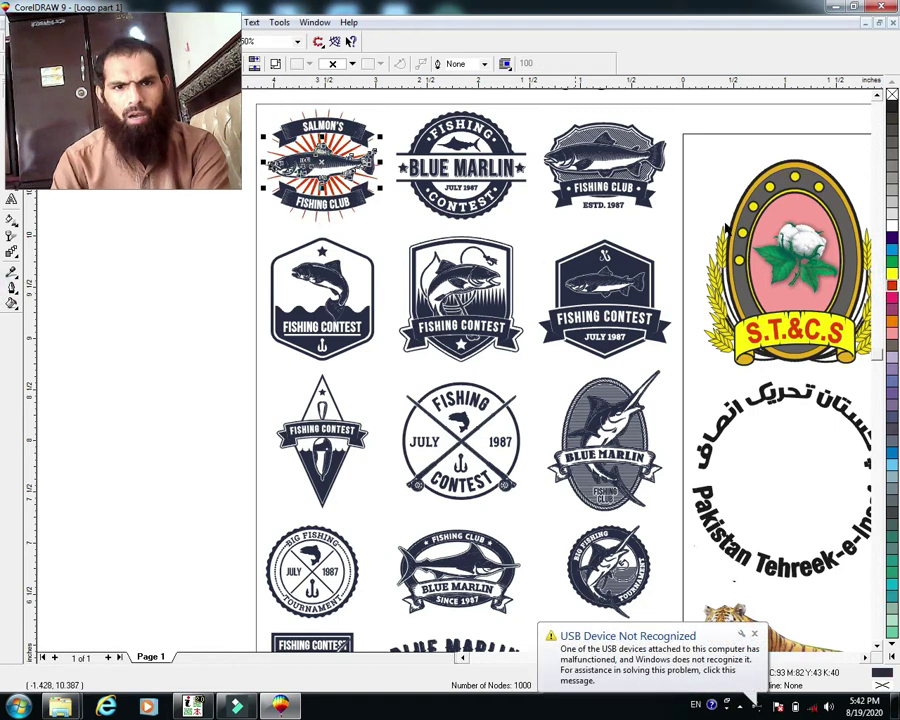
pyautogui.click(891, 263)
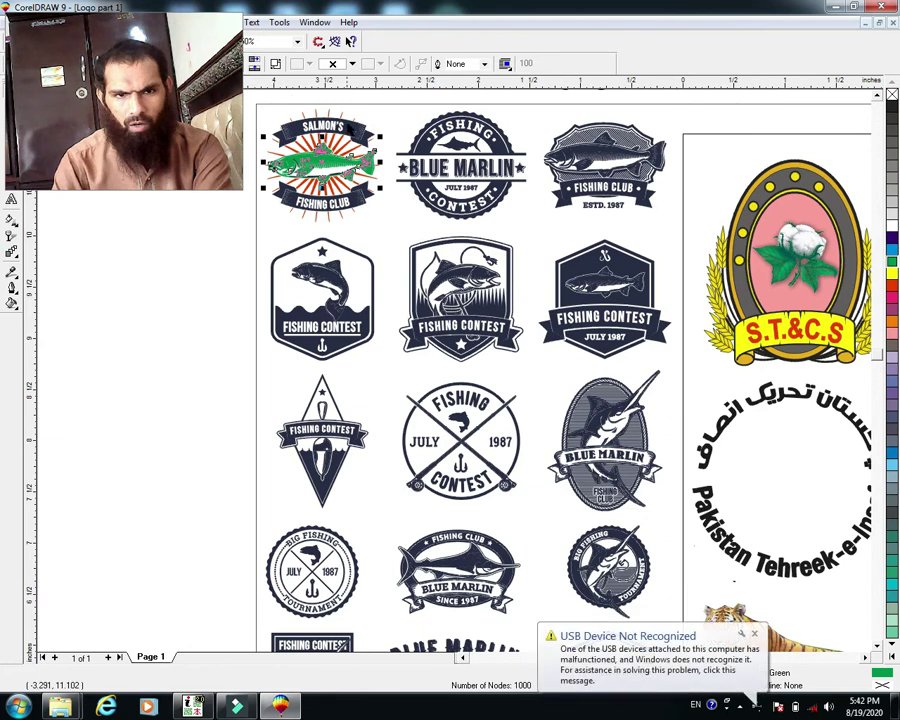
# Drag the green fish out of the badge, then undo to return it.
pyautogui.hotkey('ctrl', 'a')
pyautogui.click(325, 186)
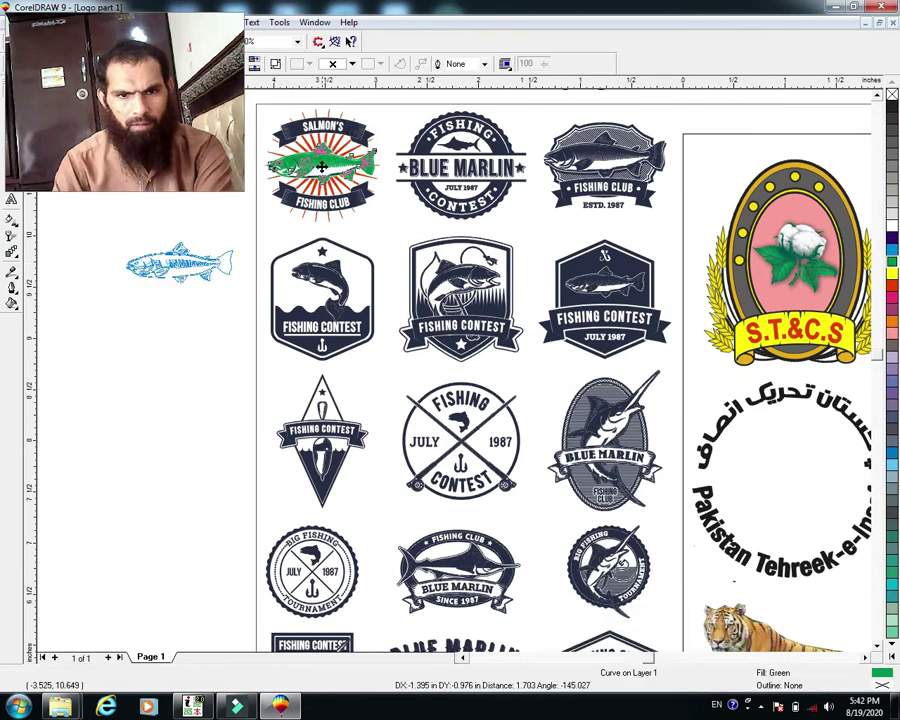
pyautogui.moveTo(183, 284); pyautogui.dragTo(336, 216)
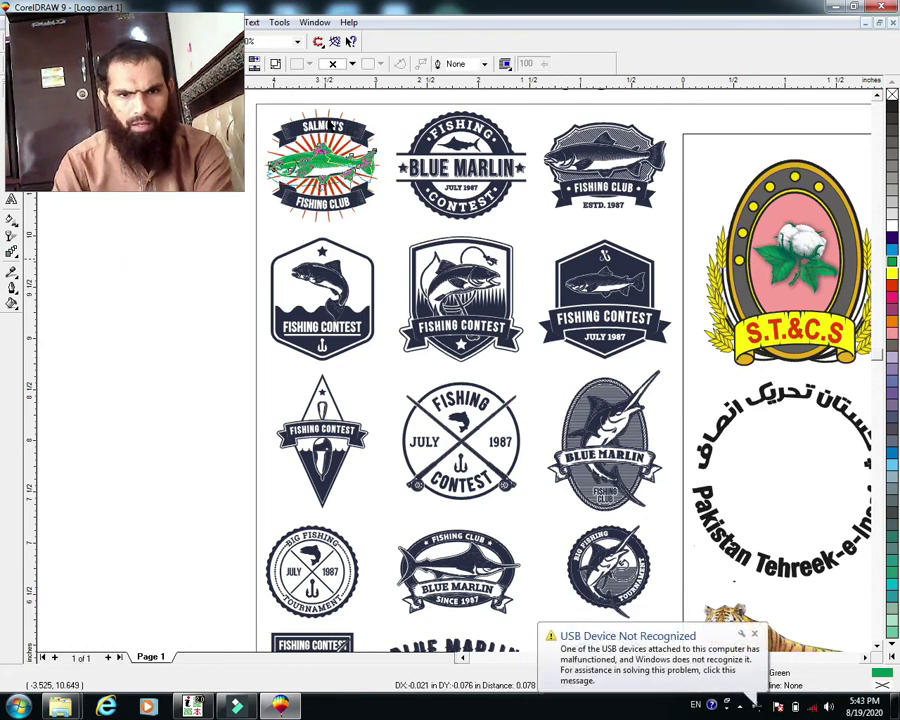
pyautogui.moveTo(307, 128); pyautogui.dragTo(323, 128)
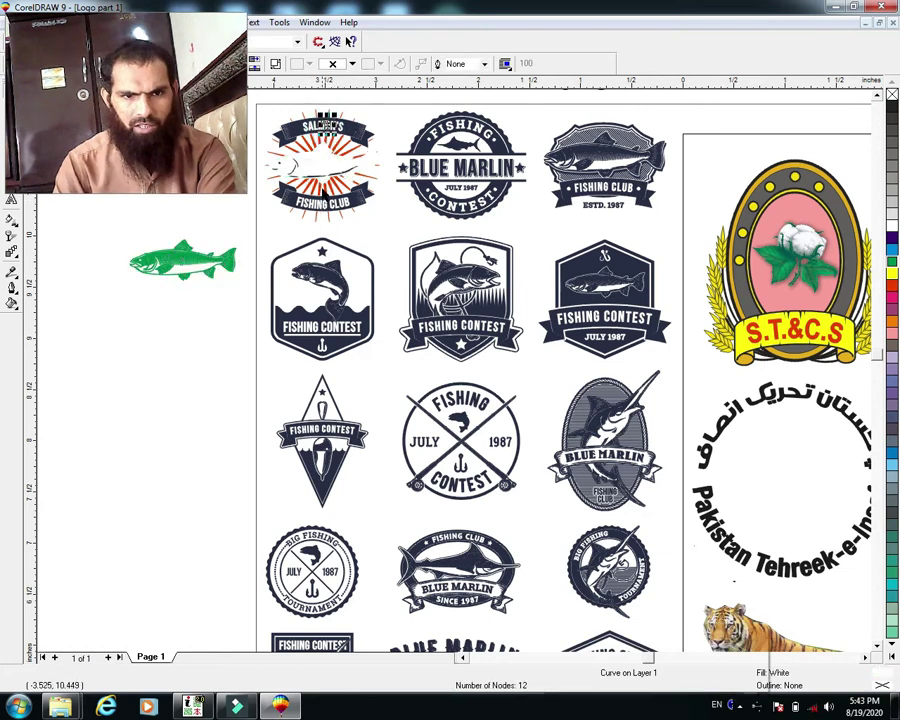
pyautogui.hotkey('ctrl', 'z')
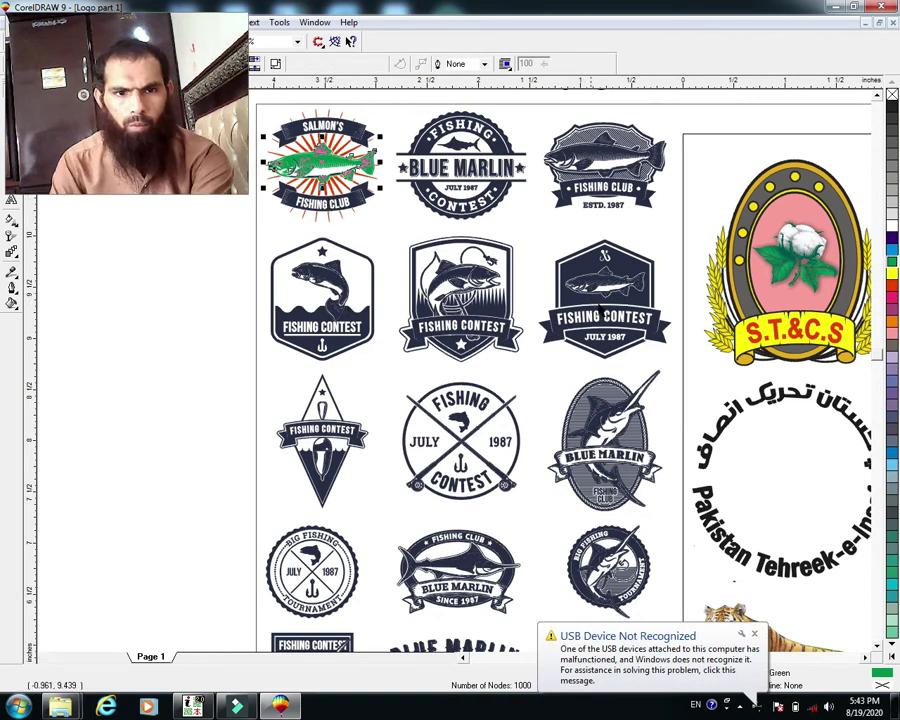
# Fill the Fishing Contest shield's fish green, undoing a trial cyan background.
pyautogui.click(607, 288)
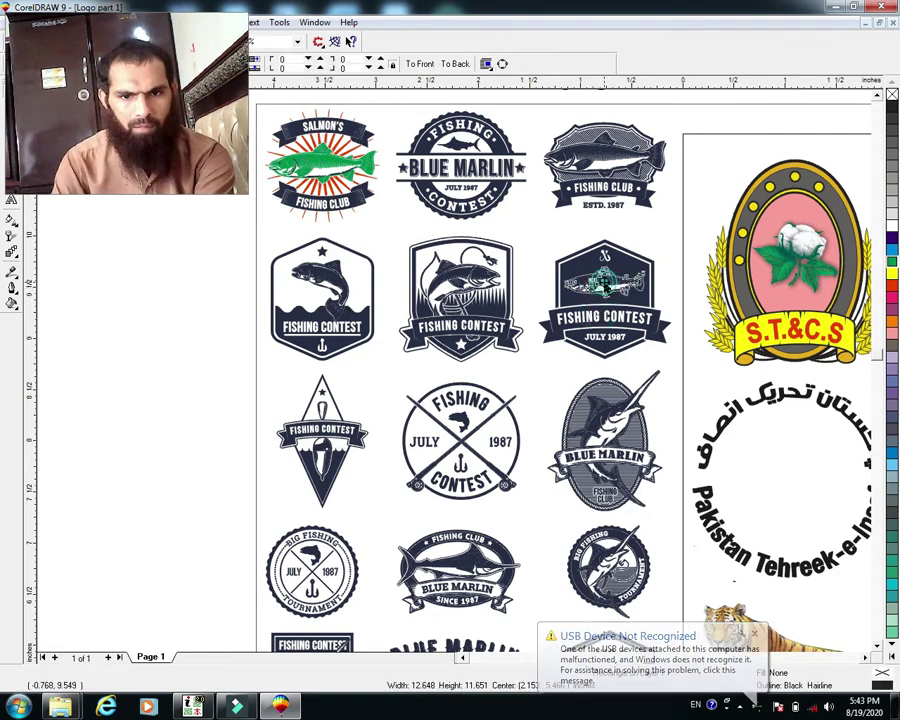
pyautogui.press('F10')
pyautogui.click(608, 280)
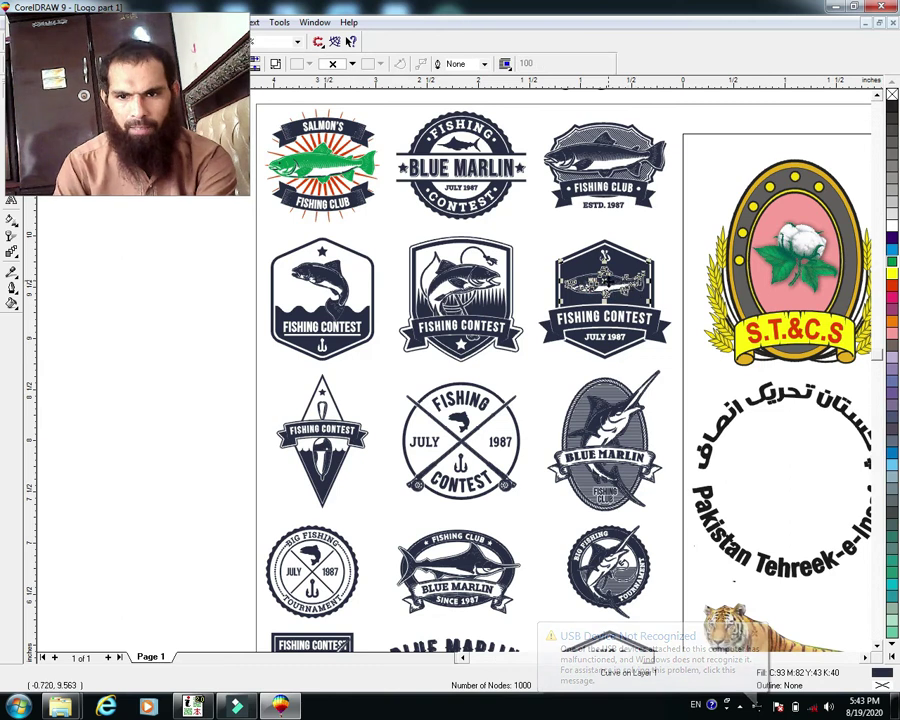
pyautogui.click(891, 259)
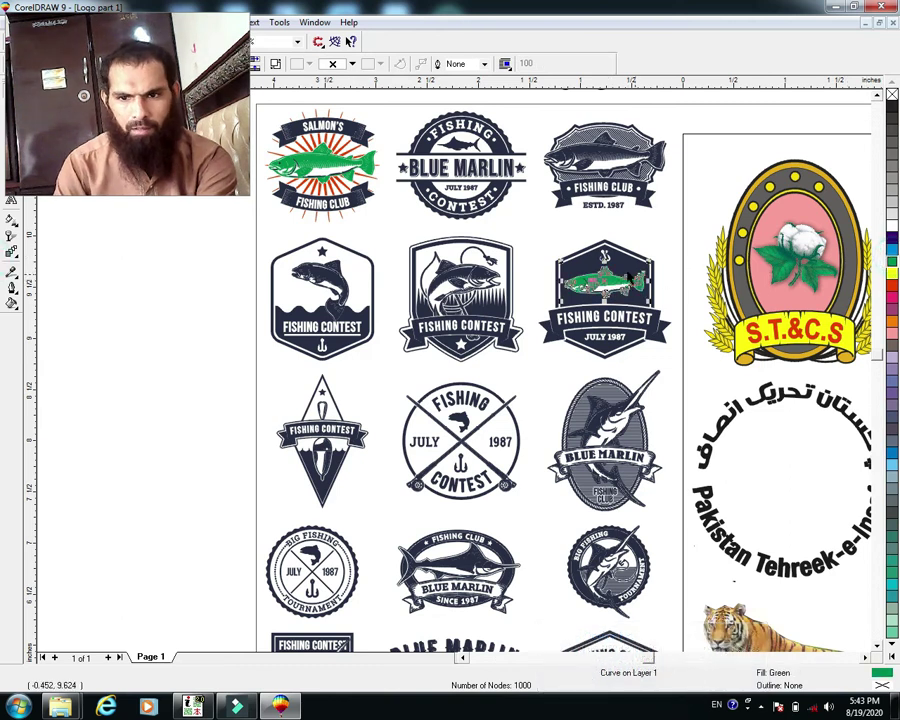
pyautogui.click(893, 254)
pyautogui.press('space')
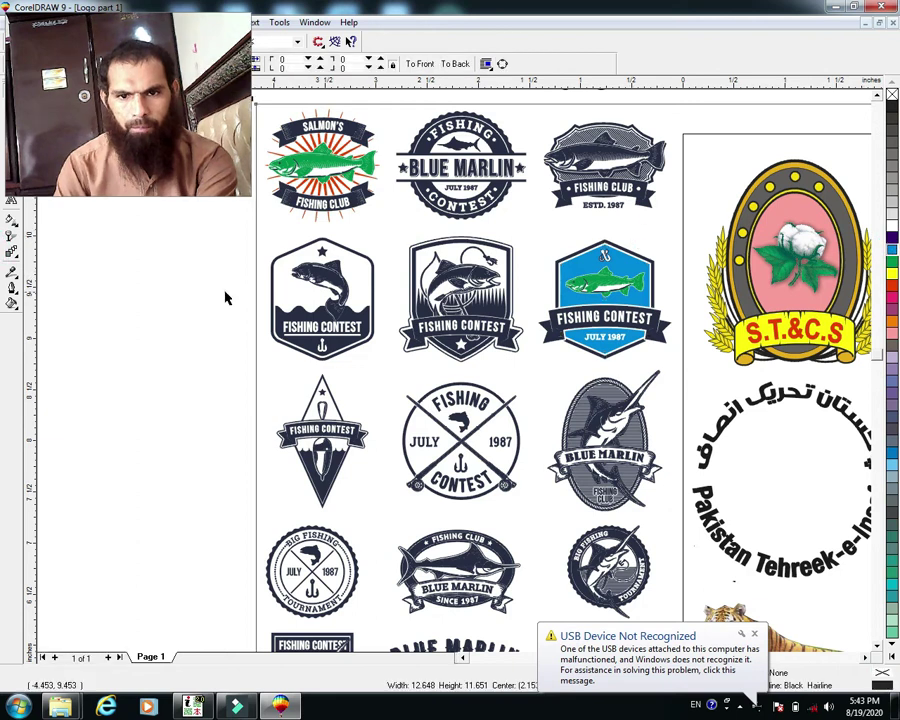
pyautogui.click(227, 297)
pyautogui.hotkey('ctrl', 'z')
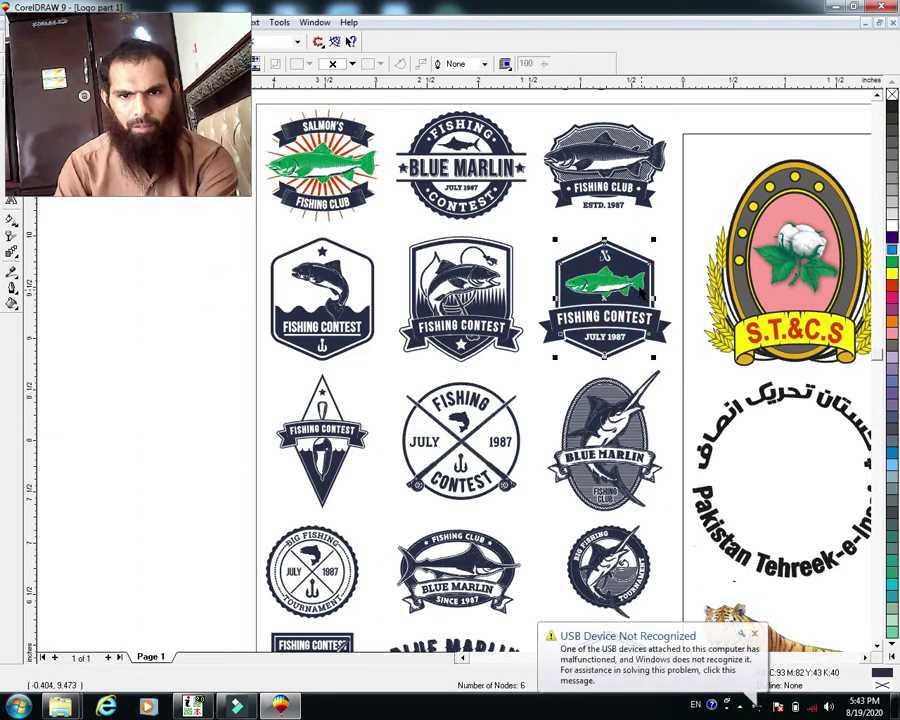
# Move the green fish out into the left margin.
pyautogui.click(641, 285)
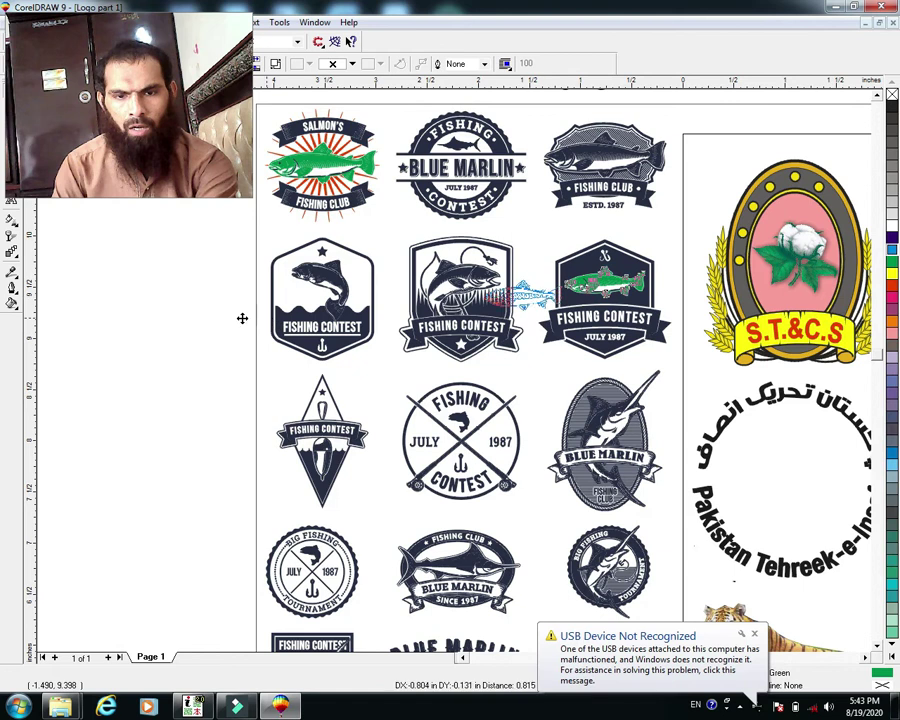
pyautogui.moveTo(258, 317); pyautogui.dragTo(227, 321)
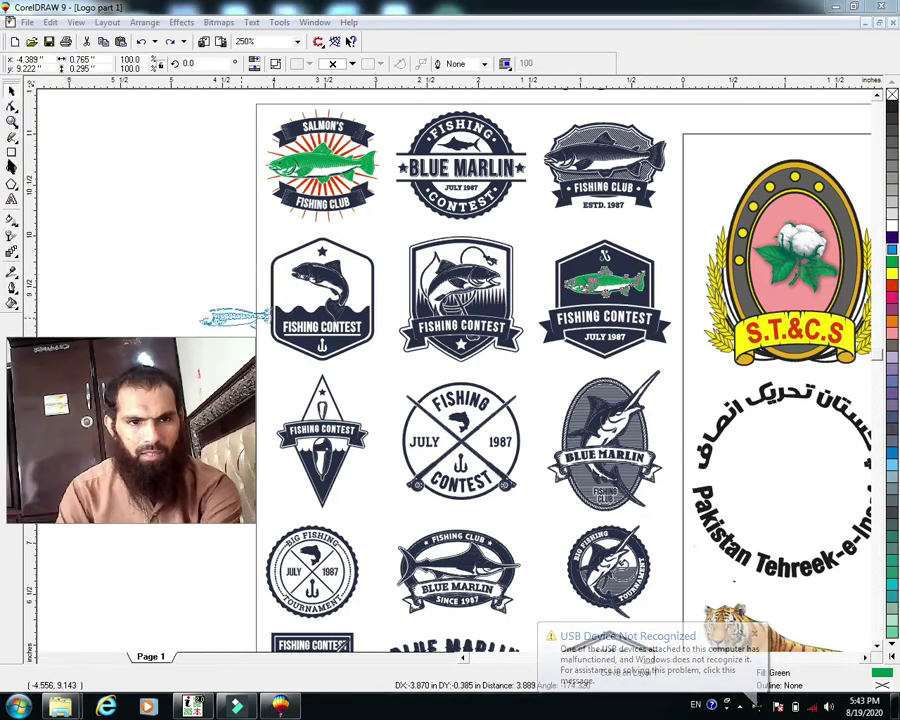
pyautogui.moveTo(230, 316); pyautogui.dragTo(232, 310)
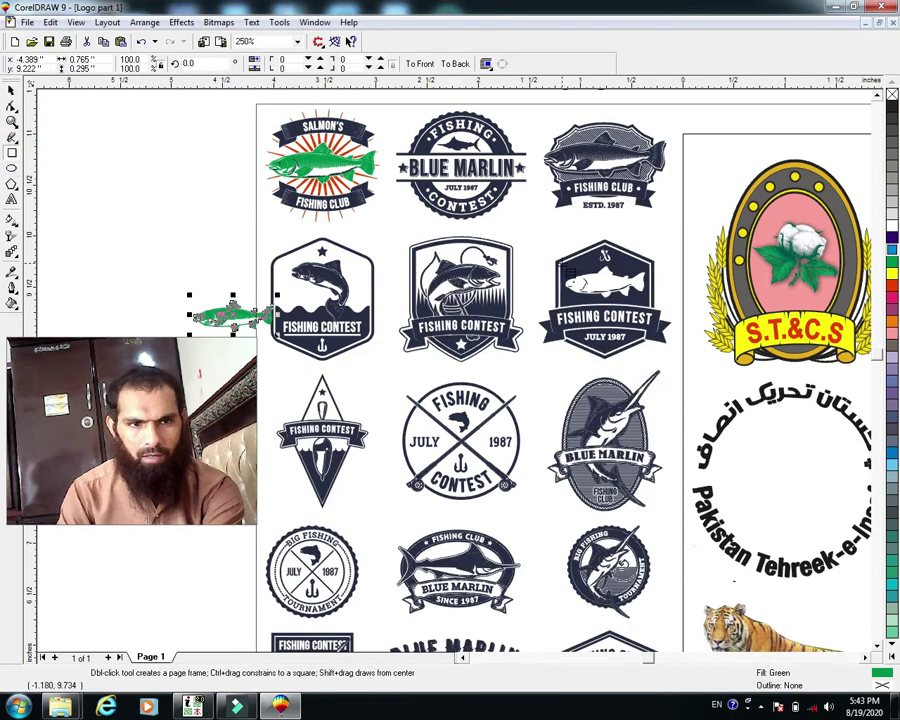
# Draw a rectangle over the shield's fish and fill it deep purple-blue.
pyautogui.scroll(1, 565, 275)
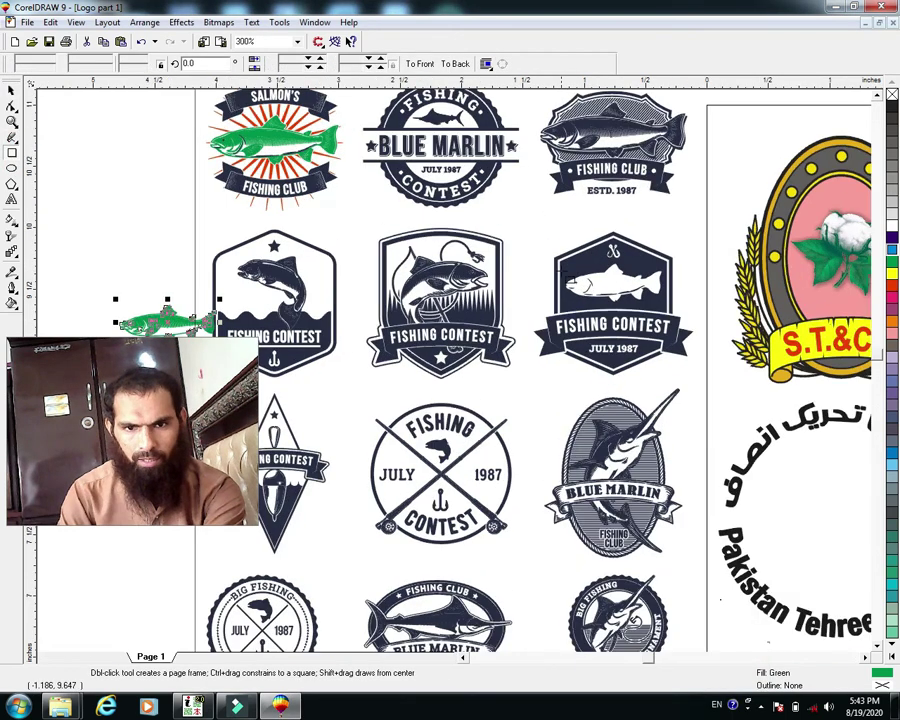
pyautogui.scroll(1, 575, 285)
pyautogui.moveTo(565, 259)
pyautogui.mouseDown()
pyautogui.moveTo(622, 300)
pyautogui.moveTo(684, 297)
pyautogui.moveTo(684, 313)
pyautogui.mouseUp()
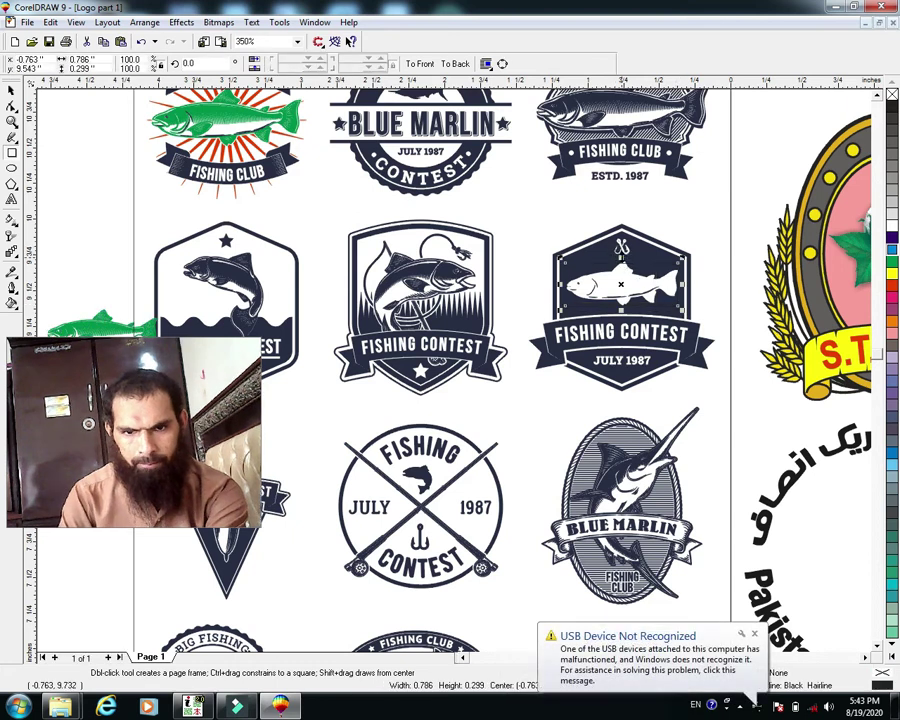
pyautogui.click(892, 240)
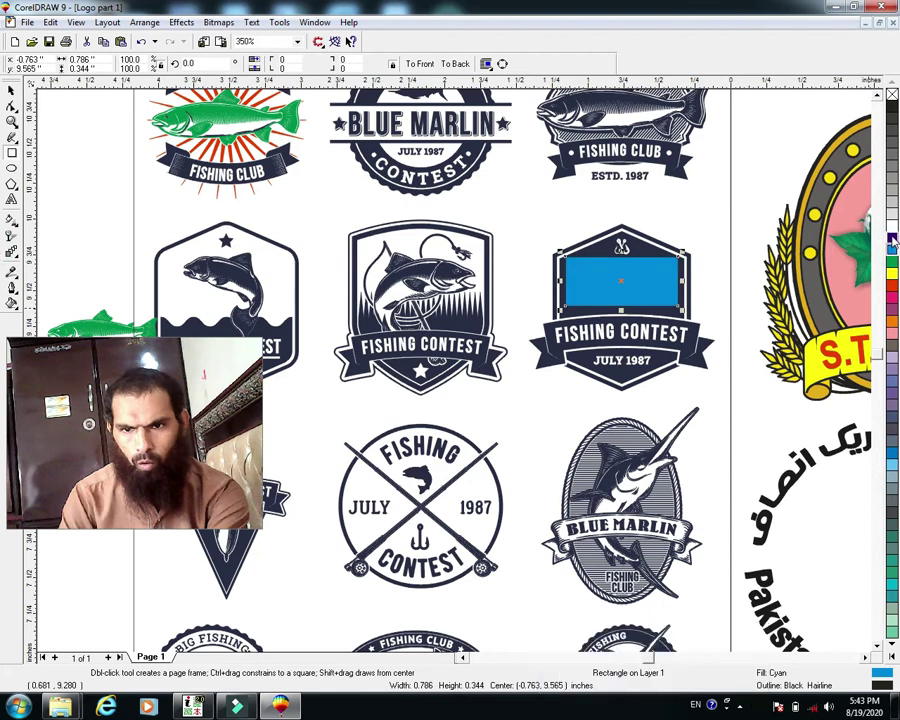
pyautogui.click(891, 236)
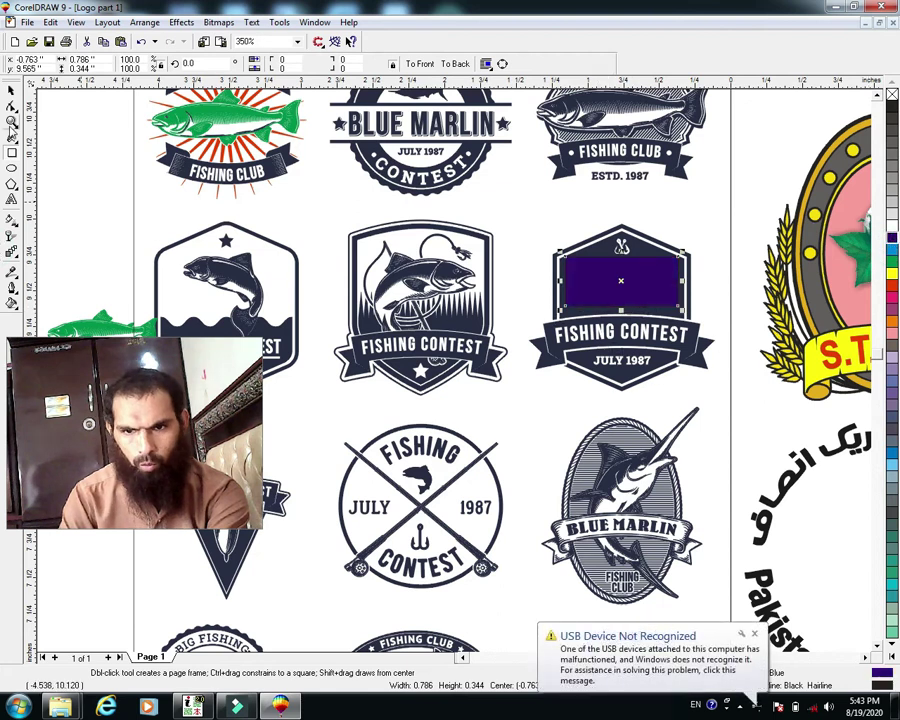
# Drag the H and other FISHING letters out of place on the shield.
pyautogui.click(11, 90)
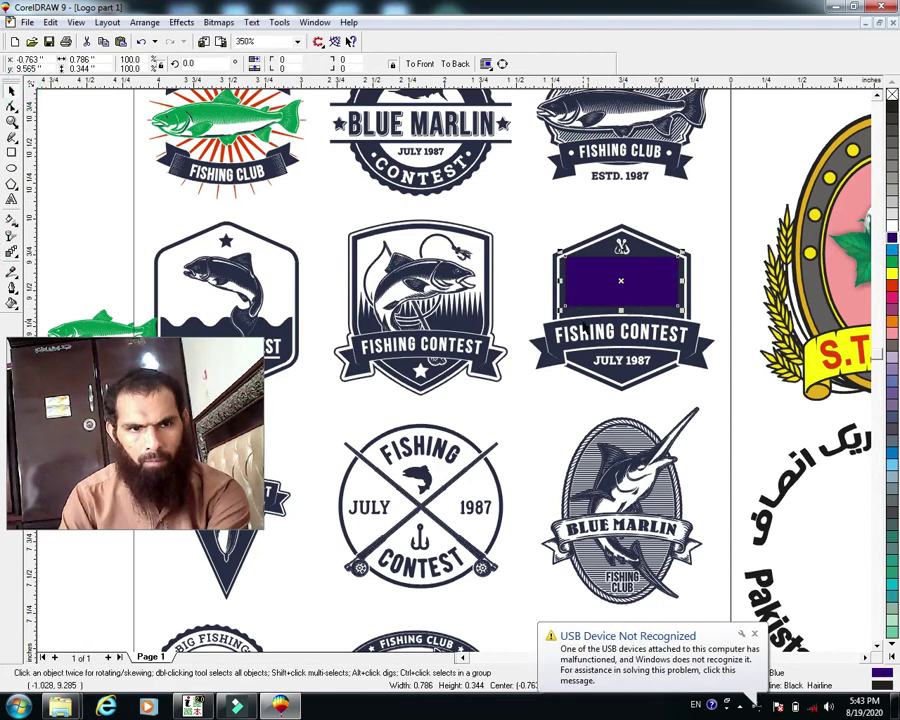
pyautogui.click(583, 334)
pyautogui.moveTo(583, 334); pyautogui.dragTo(571, 353)
pyautogui.click(573, 351)
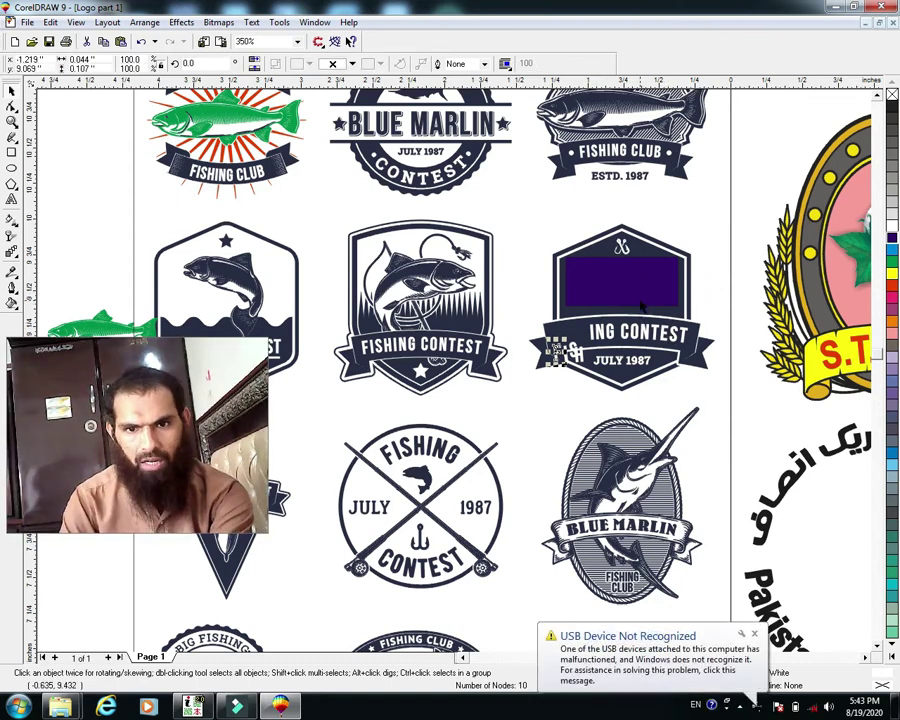
# Zoom out and scroll right to get a close view of the PAKPATTAN and LeaderAG logos.
pyautogui.scroll(-1, 640, 300)
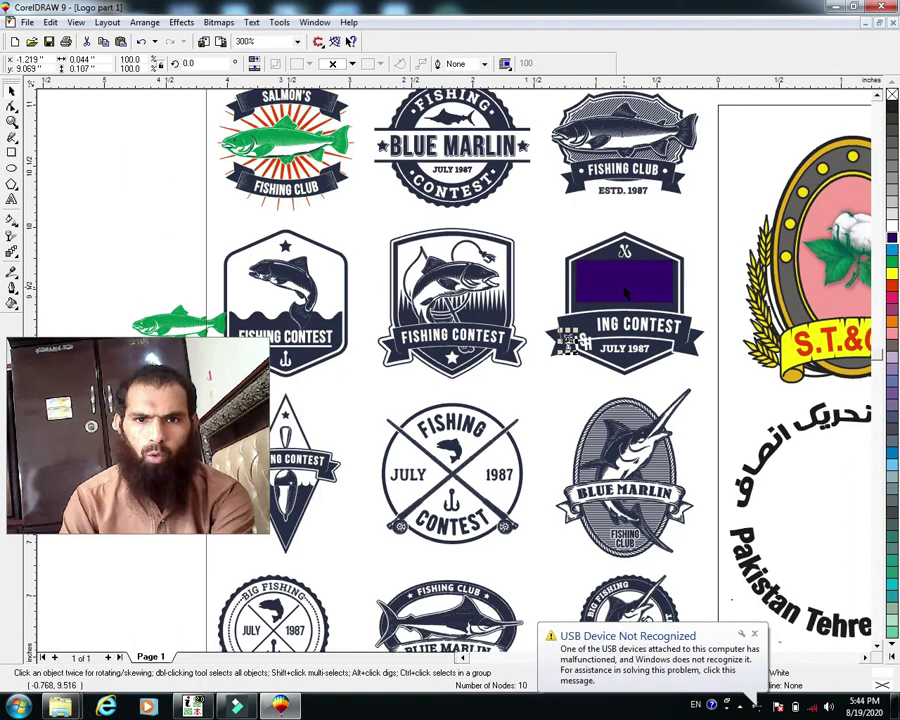
pyautogui.scroll(-2, 622, 290)
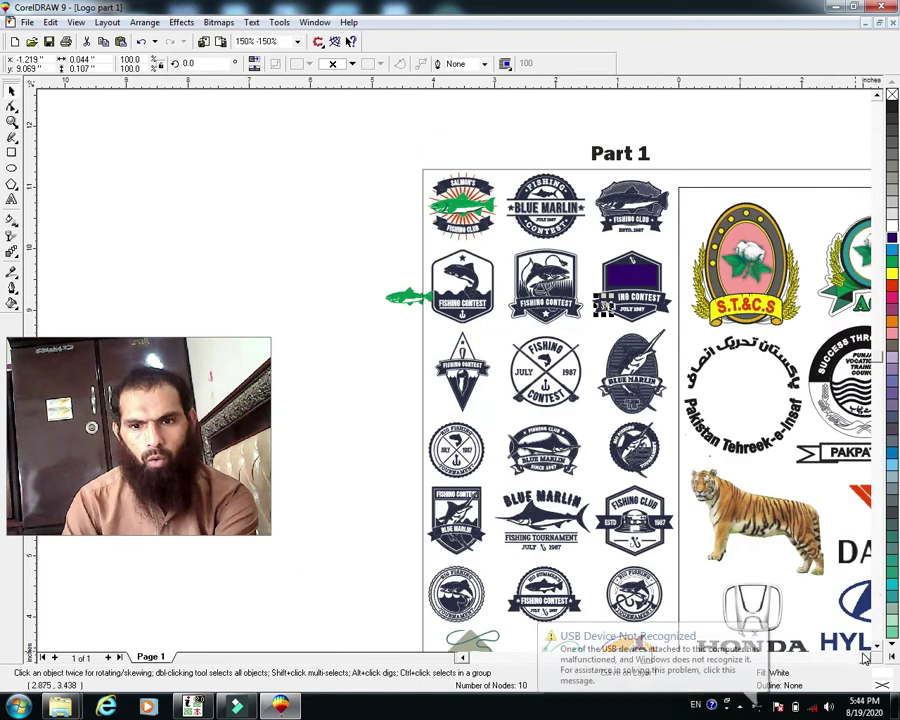
pyautogui.click(866, 657)
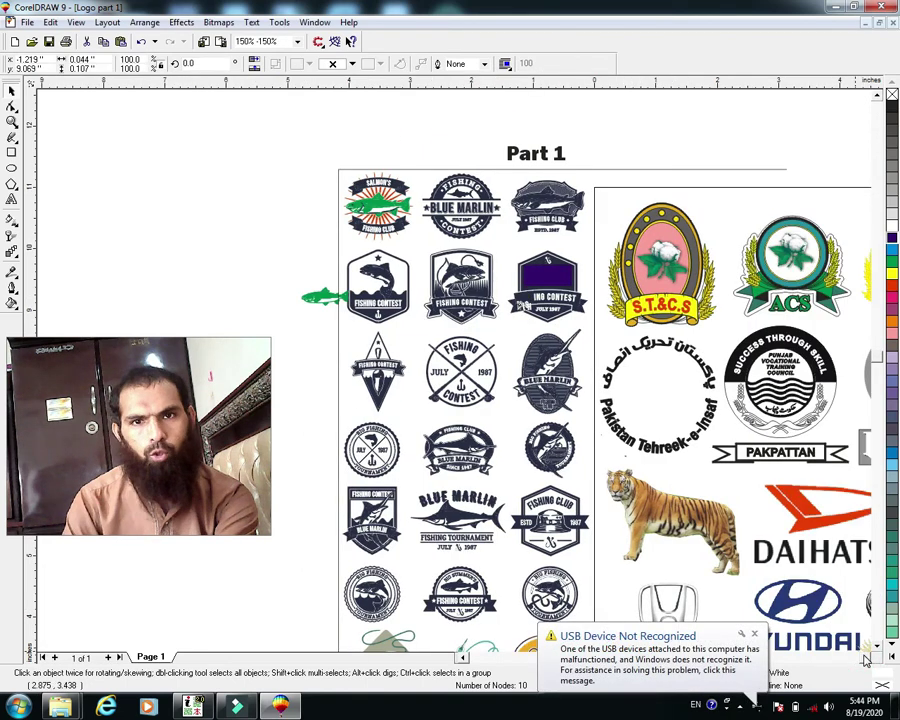
pyautogui.click(866, 657)
pyautogui.click(866, 657)
pyautogui.click(866, 657)
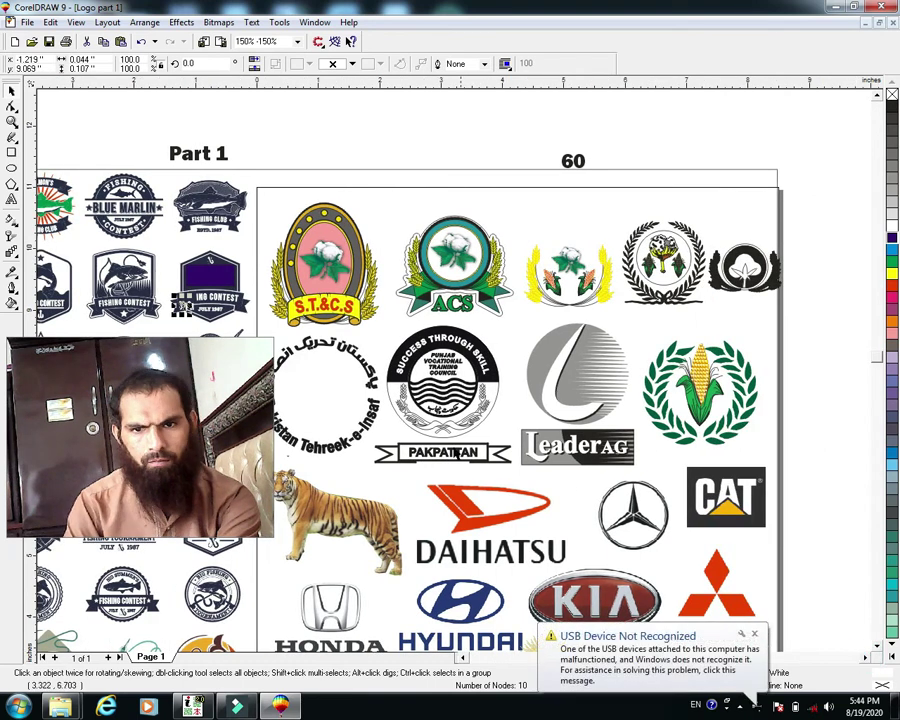
pyautogui.scroll(1, 442, 444)
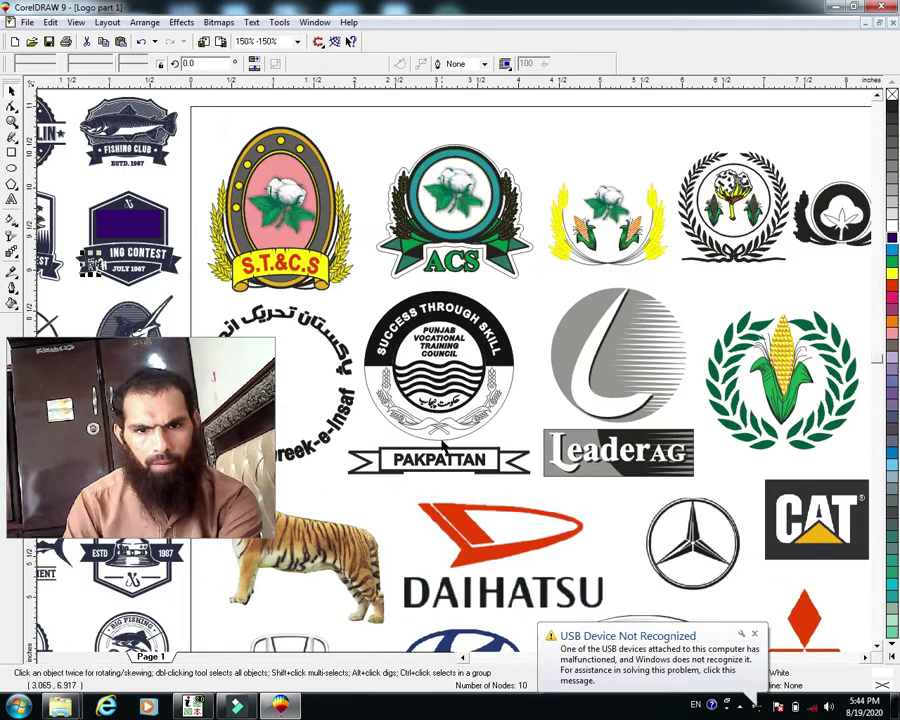
pyautogui.scroll(1, 440, 338)
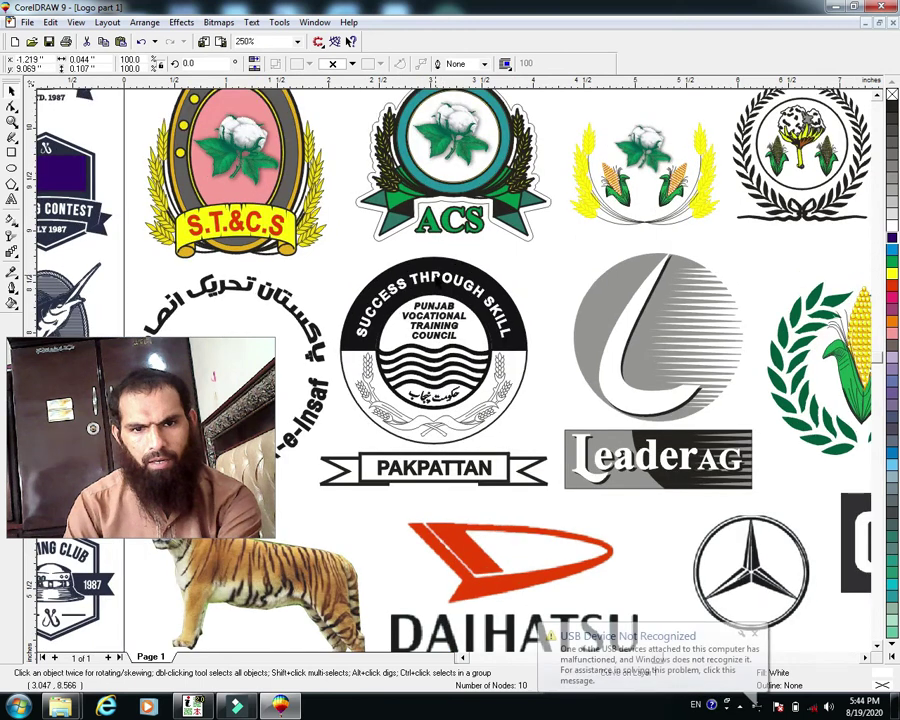
# Ungroup the PAKPATTAN logo and select its circular Punjab logo.
pyautogui.click(430, 447)
pyautogui.click(285, 64)
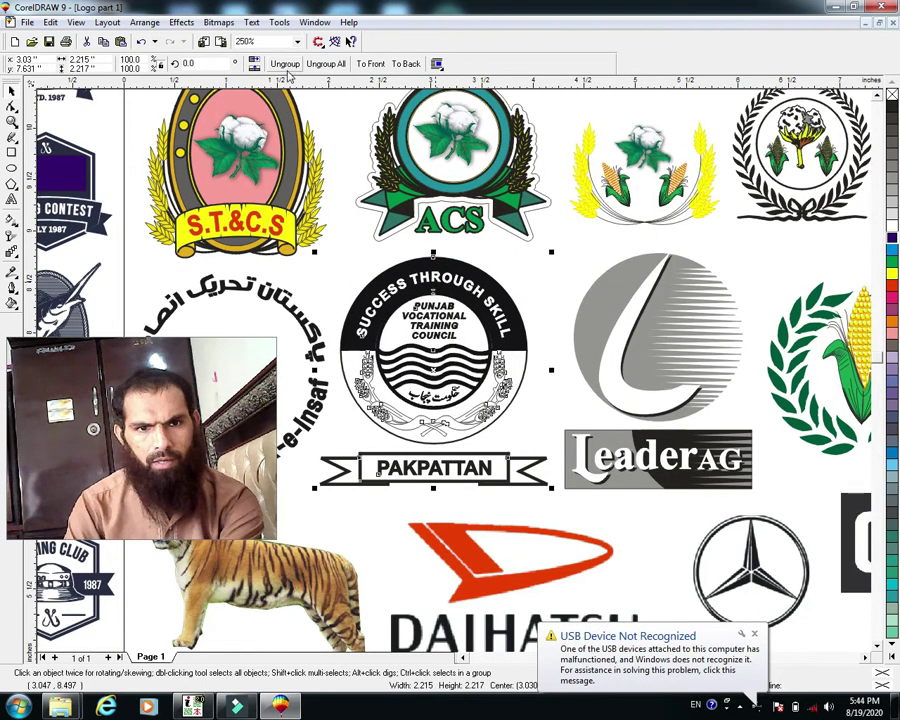
pyautogui.click(534, 303)
pyautogui.click(522, 310)
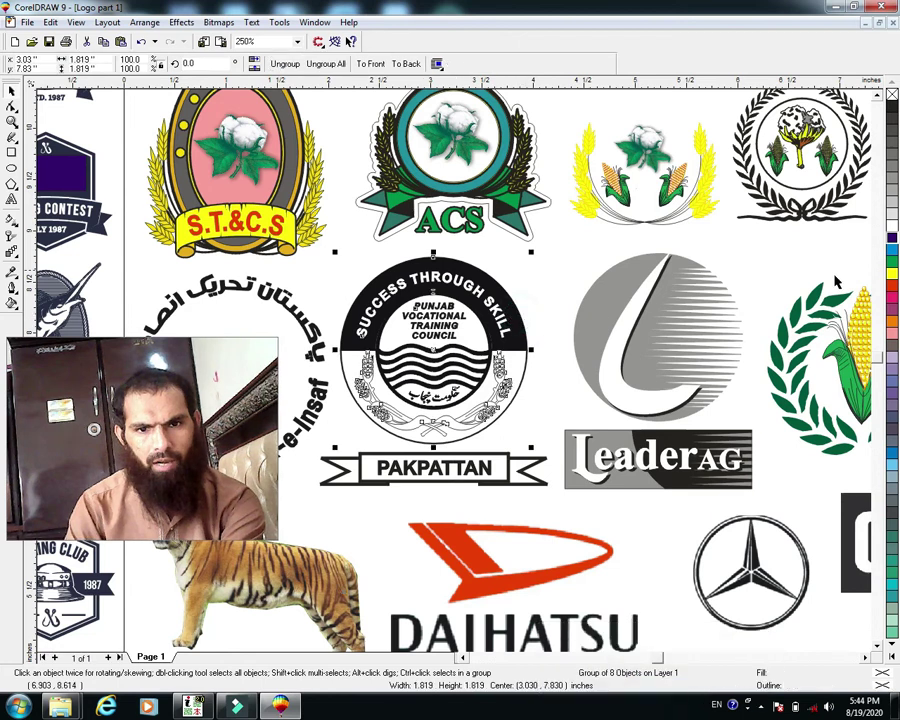
# Ungroup the circular Punjab logo and fill its black top band purple.
pyautogui.click(893, 255)
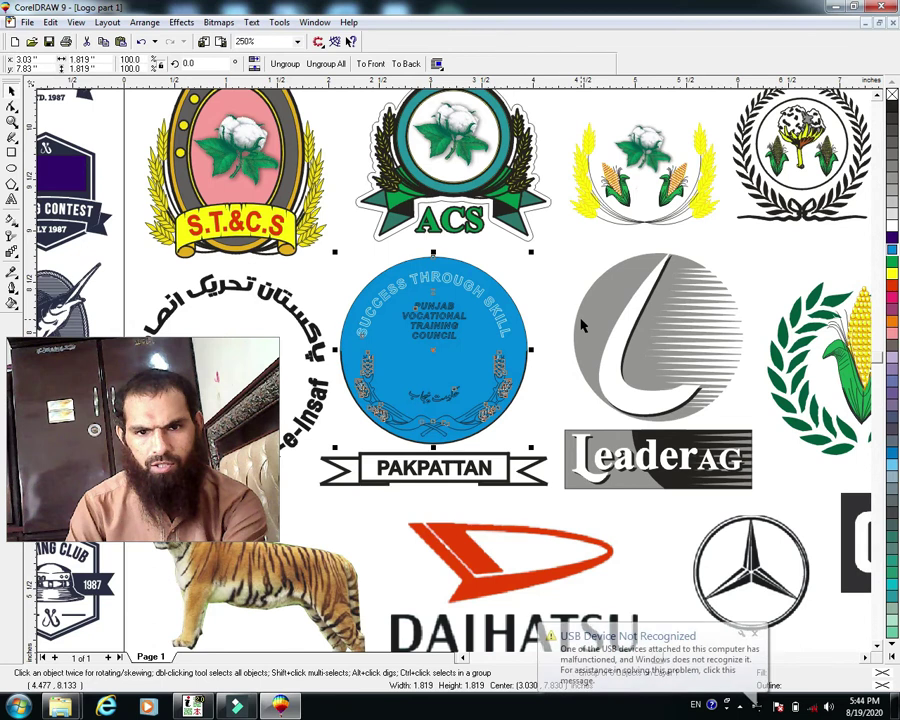
pyautogui.click(141, 41)
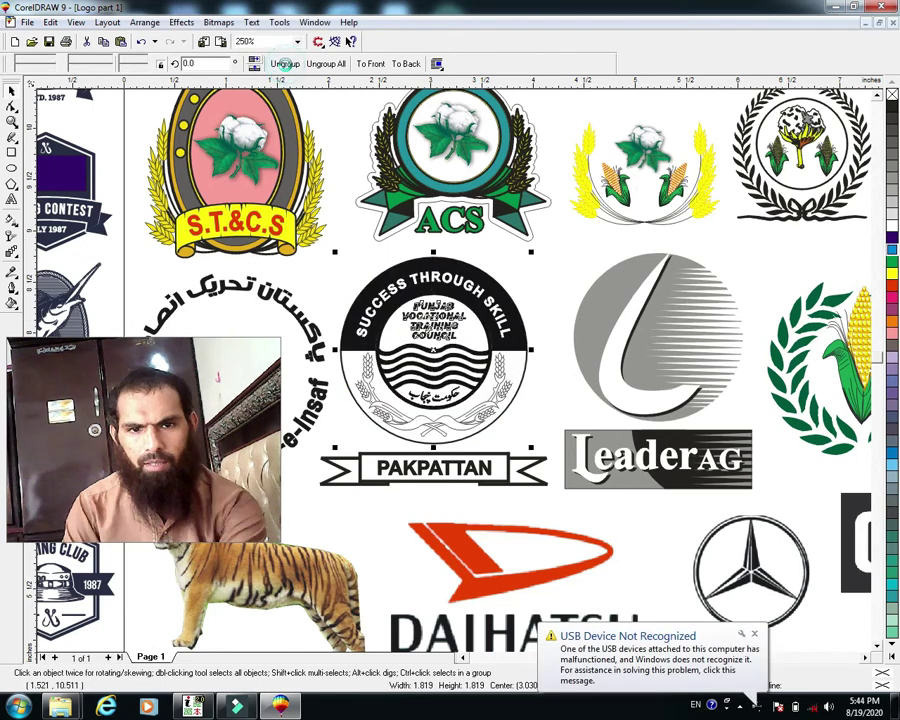
pyautogui.click(284, 63)
pyautogui.click(568, 295)
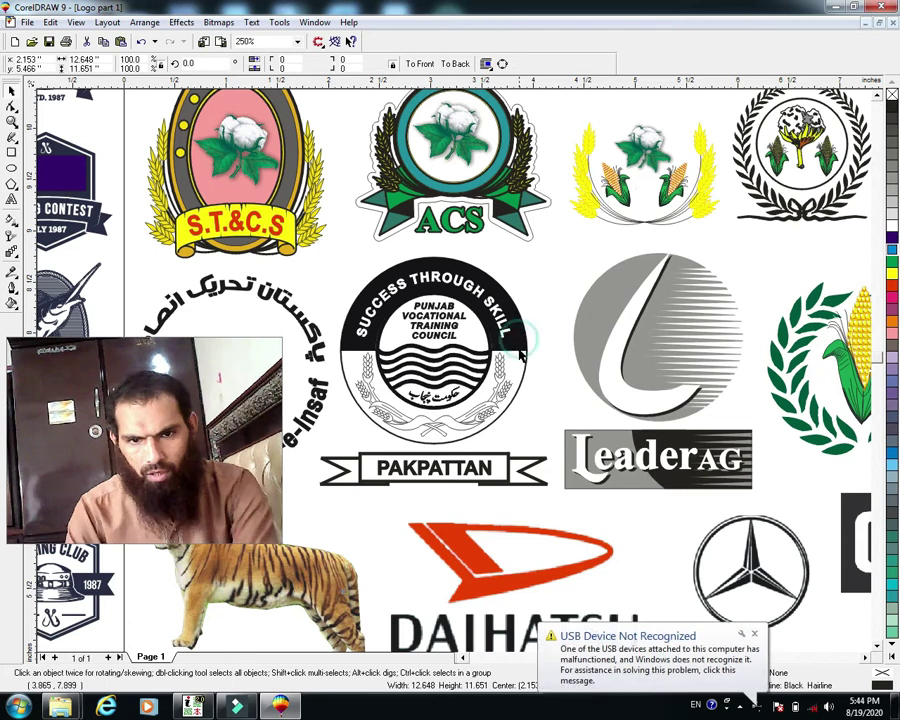
pyautogui.click(365, 250)
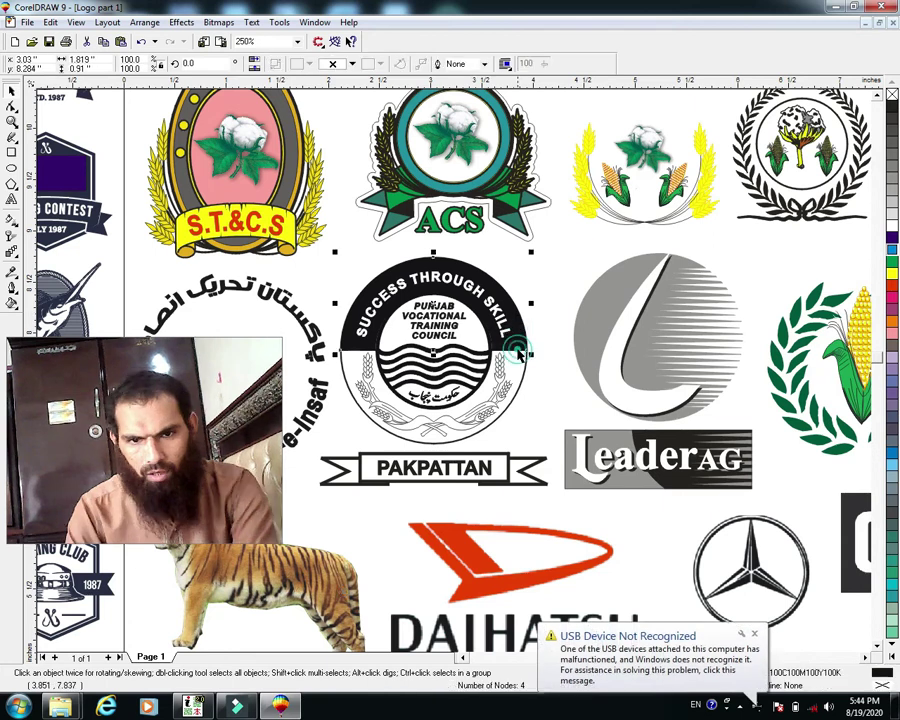
pyautogui.click(892, 262)
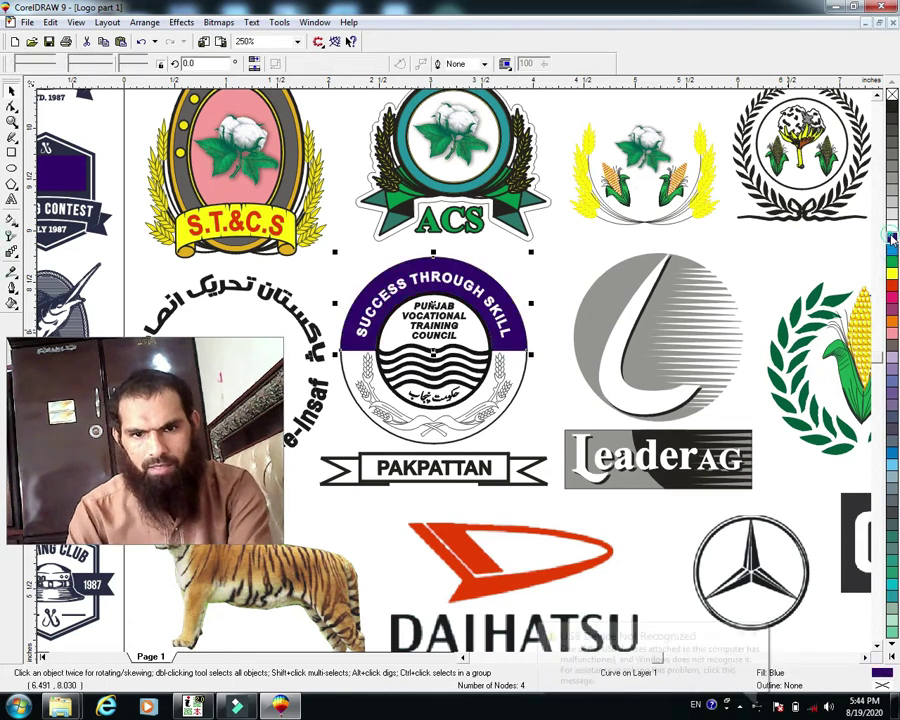
pyautogui.click(503, 400)
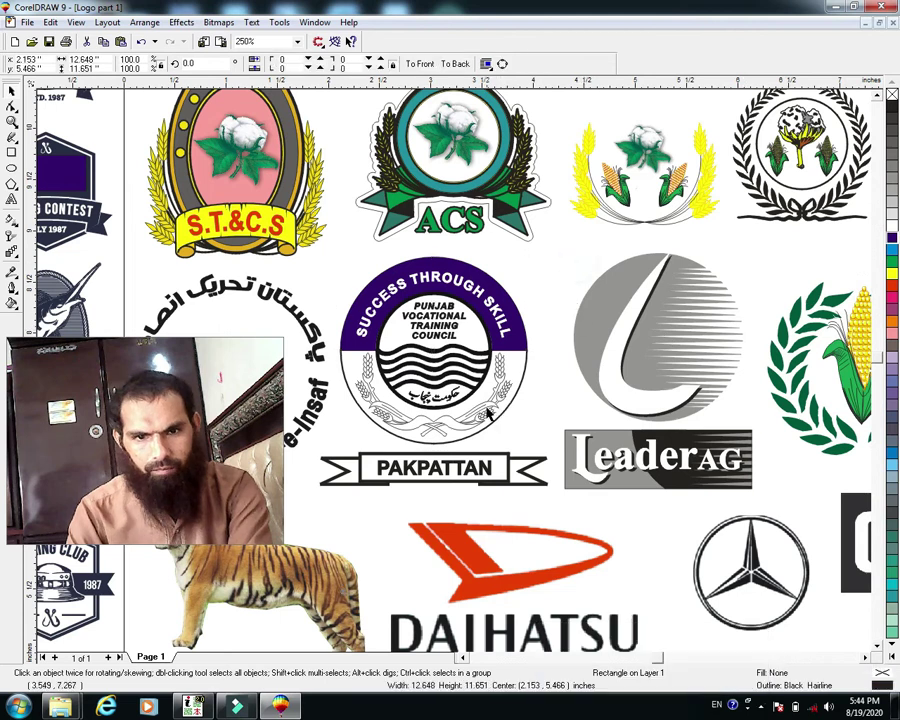
# Undo an accidental move of the logo's wheat stalks.
pyautogui.click(440, 330)
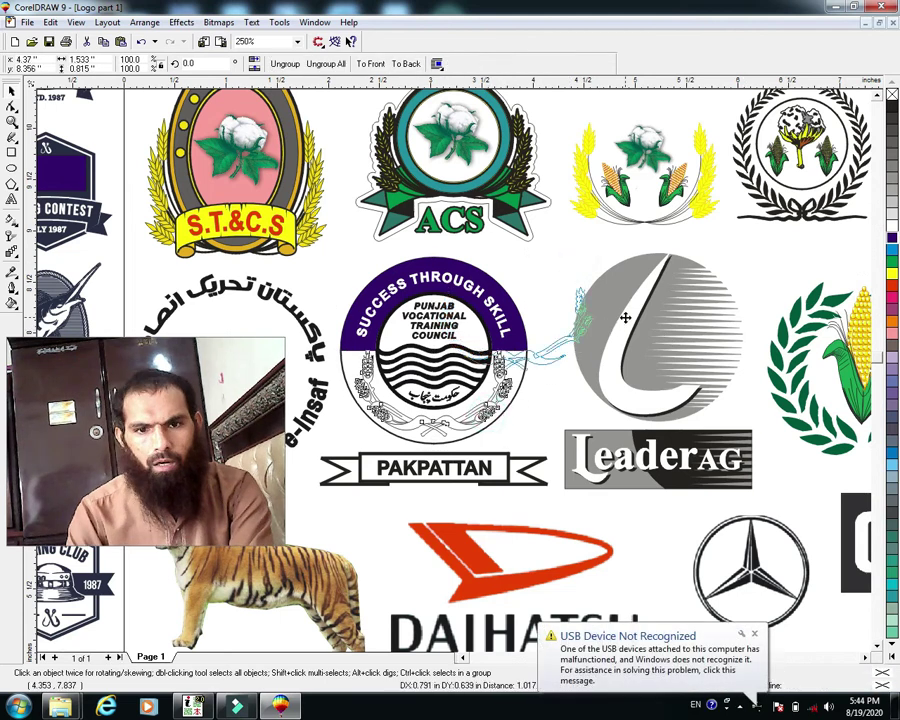
pyautogui.moveTo(625, 318); pyautogui.dragTo(613, 302)
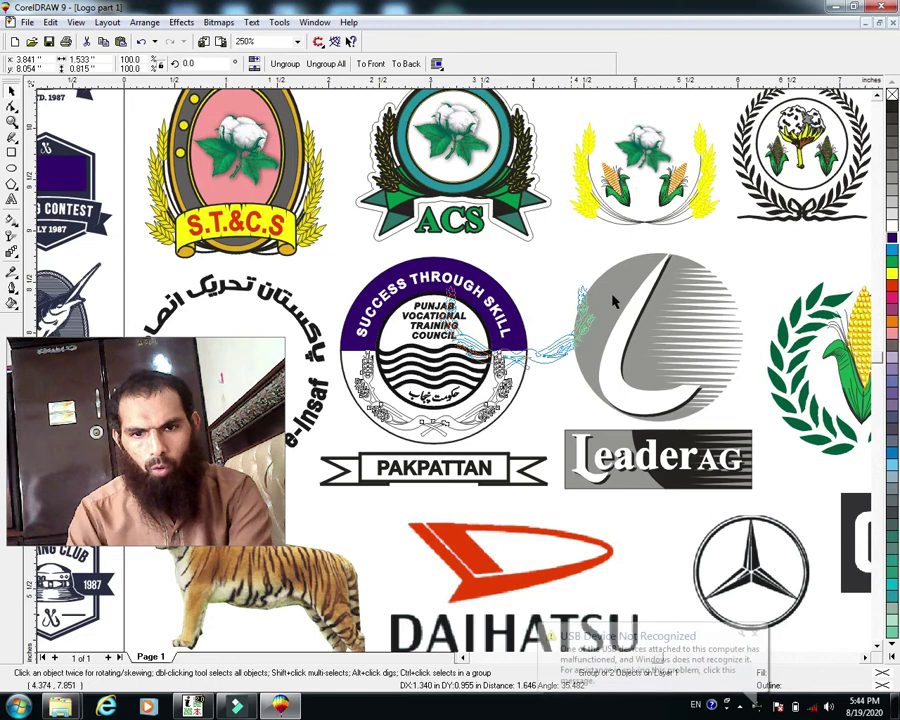
pyautogui.press('Escape')
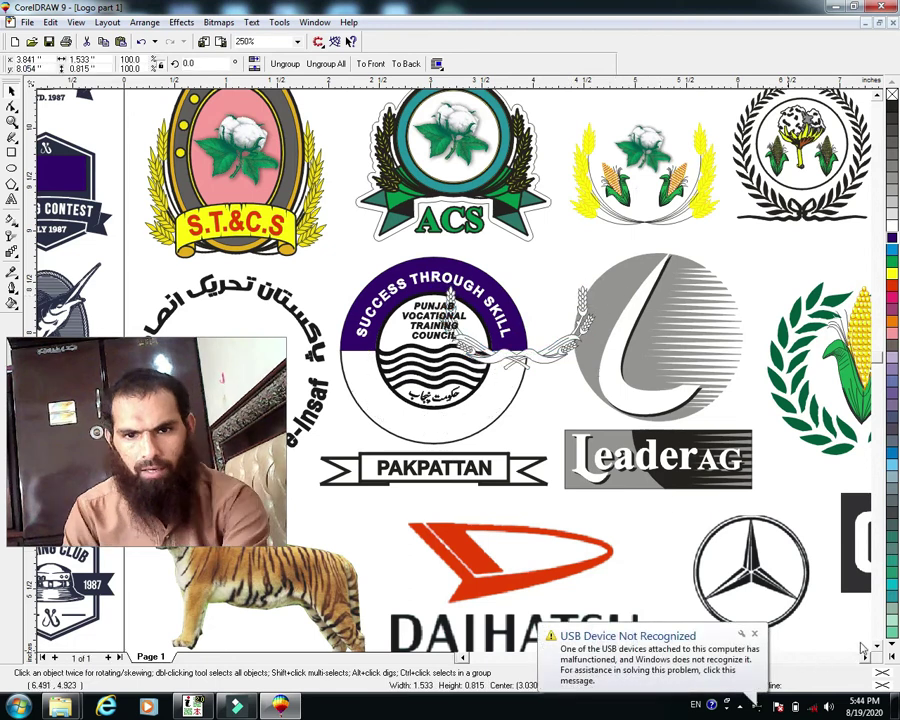
pyautogui.hotkey('ctrl', 'z')
pyautogui.click(866, 659)
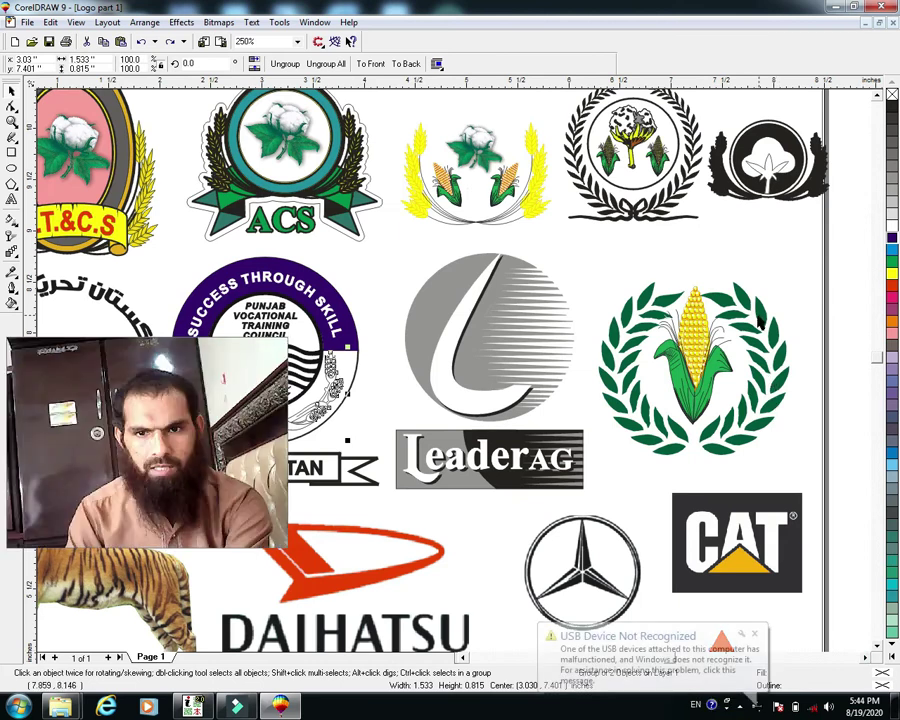
# Ungroup the LeaderAG logo and select its grey L circle, undoing a trial blue fill.
pyautogui.click(630, 368)
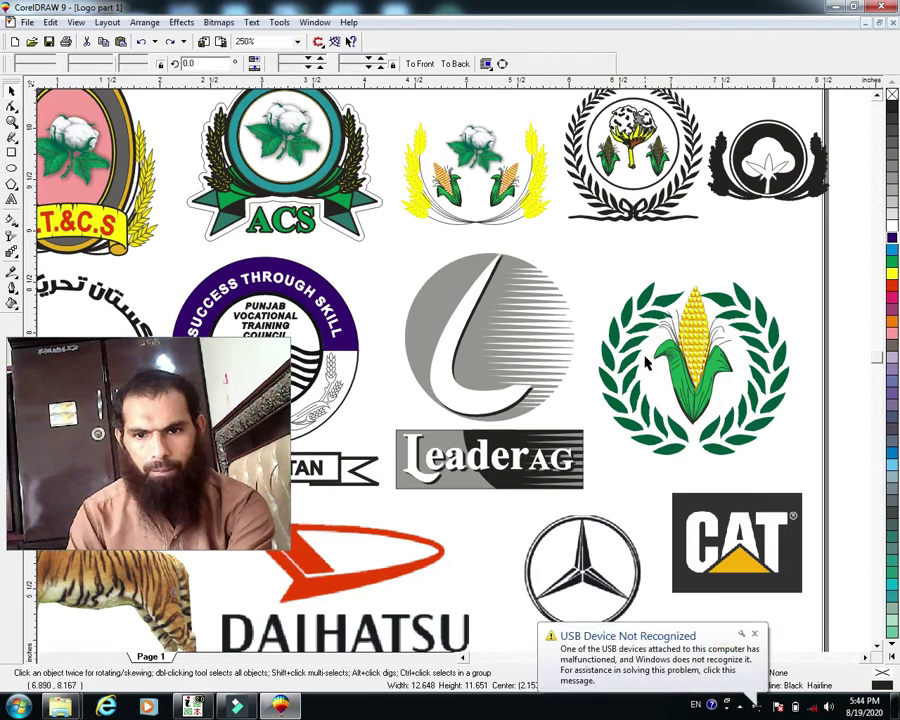
pyautogui.click(437, 325)
pyautogui.click(494, 330)
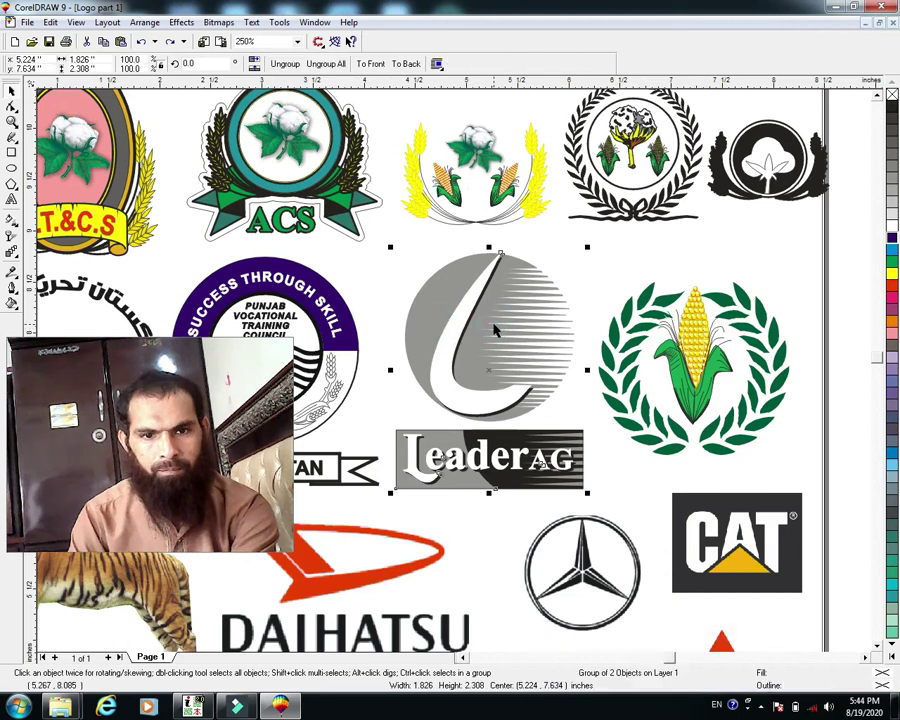
pyautogui.click(281, 63)
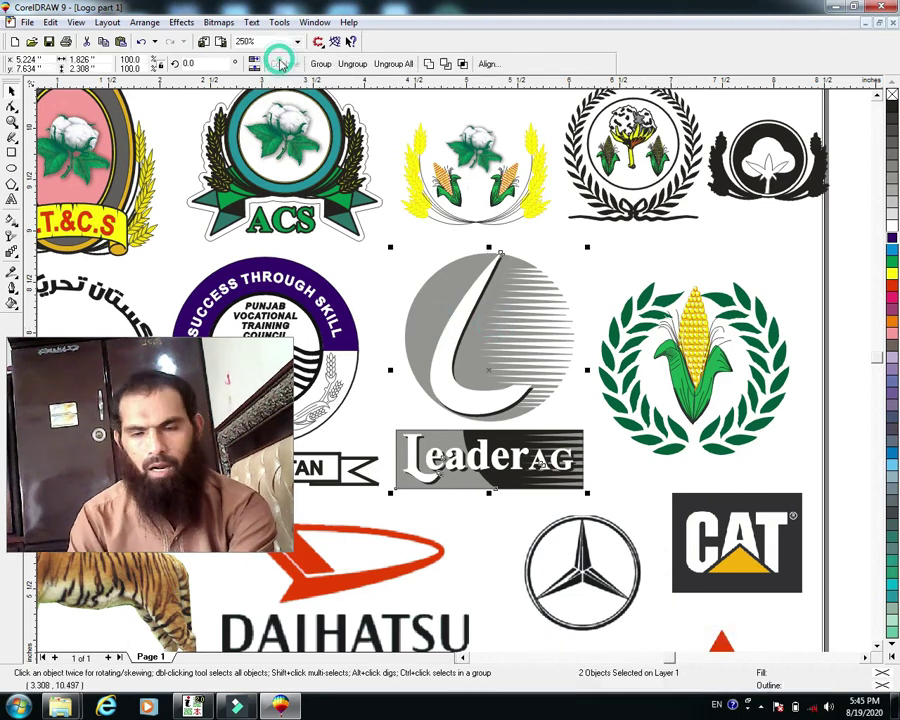
pyautogui.click(862, 276)
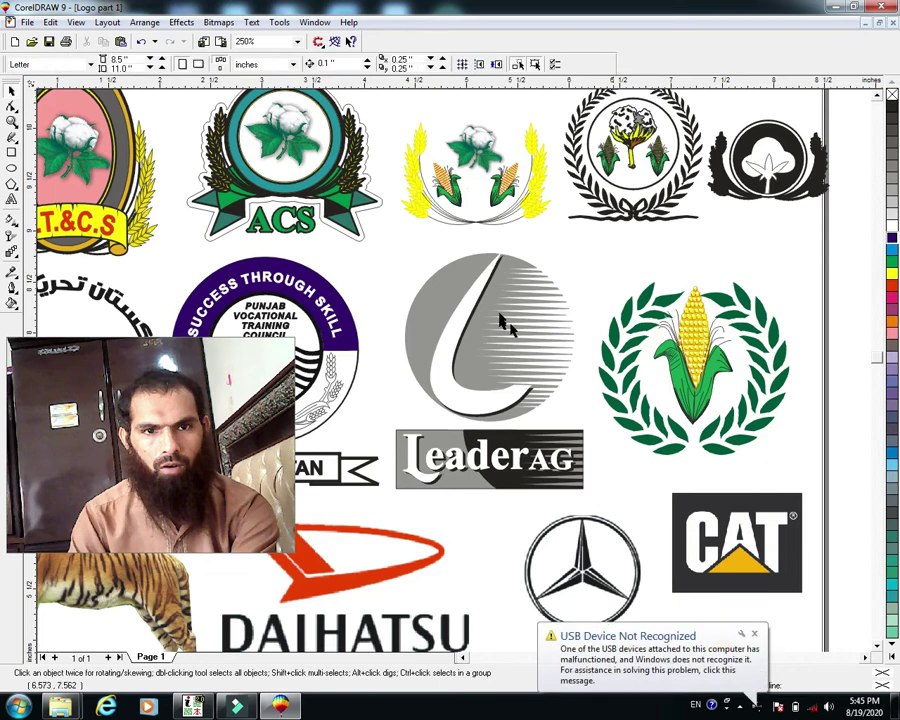
pyautogui.click(428, 320)
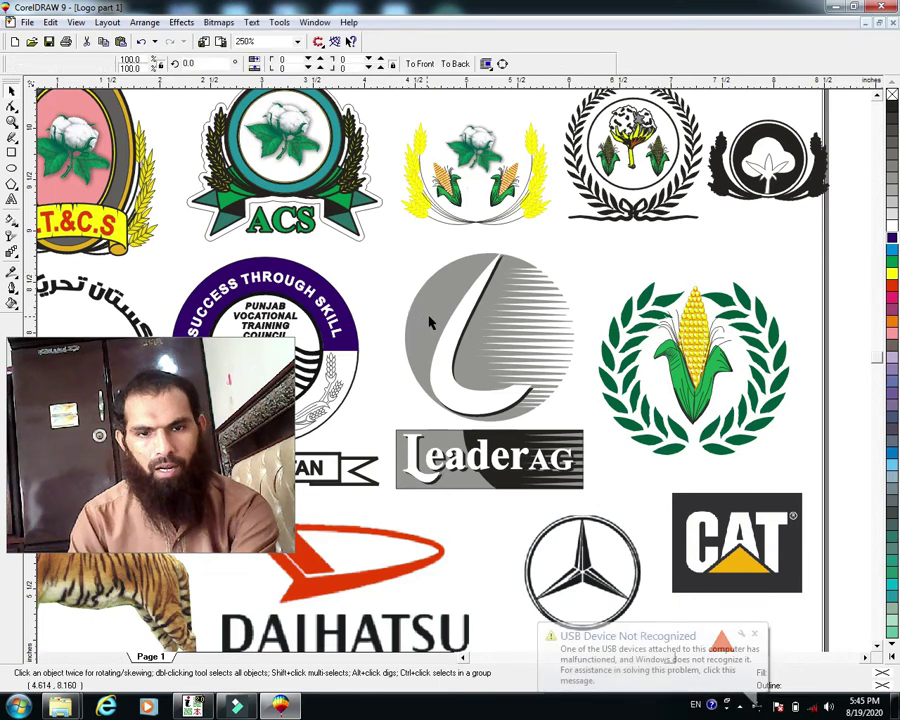
pyautogui.click(427, 319)
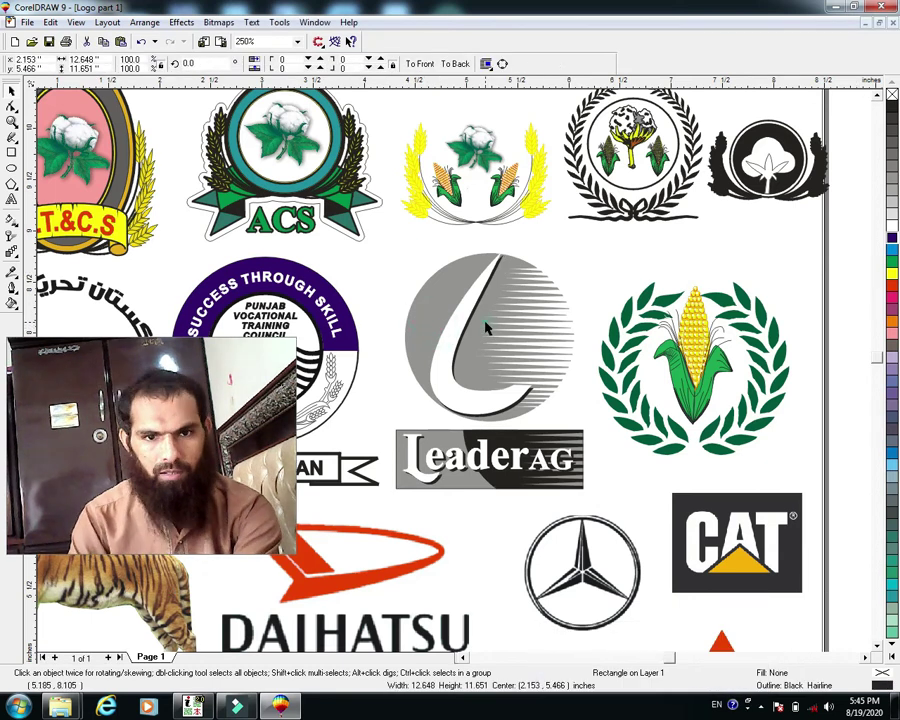
pyautogui.click(485, 329)
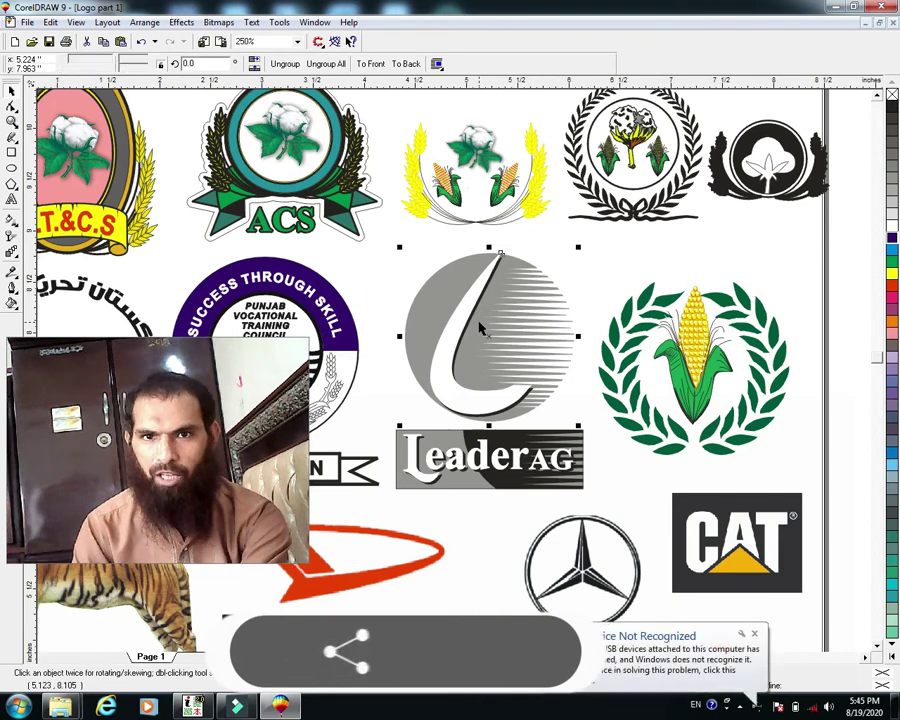
pyautogui.click(892, 250)
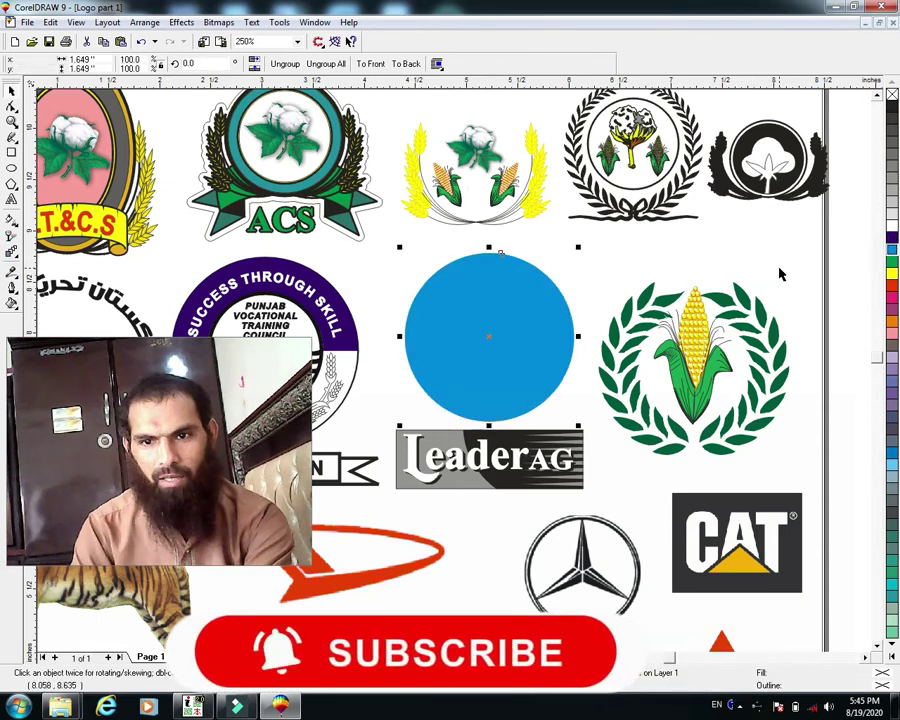
pyautogui.hotkey('ctrl', 'z')
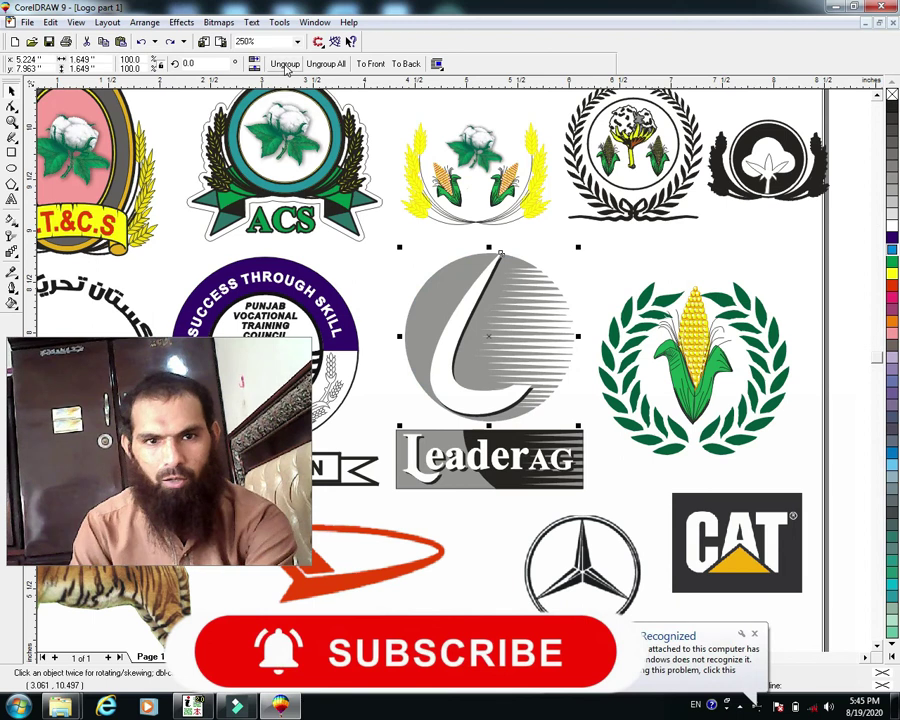
# Ungroup the L circle and fill its circle piece dark blue.
pyautogui.click(257, 63)
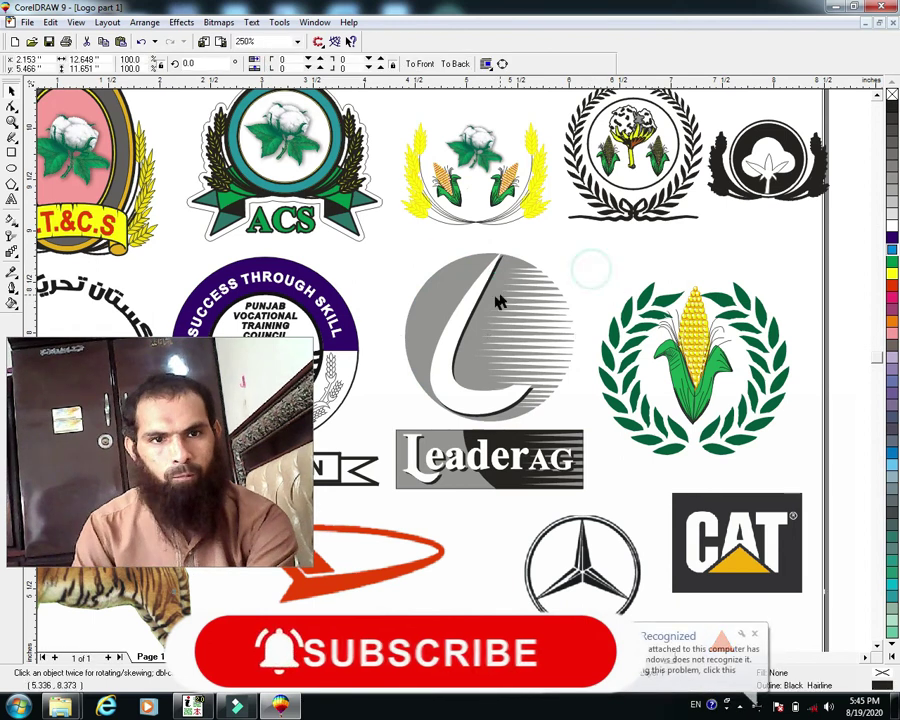
pyautogui.click(490, 294)
pyautogui.click(892, 262)
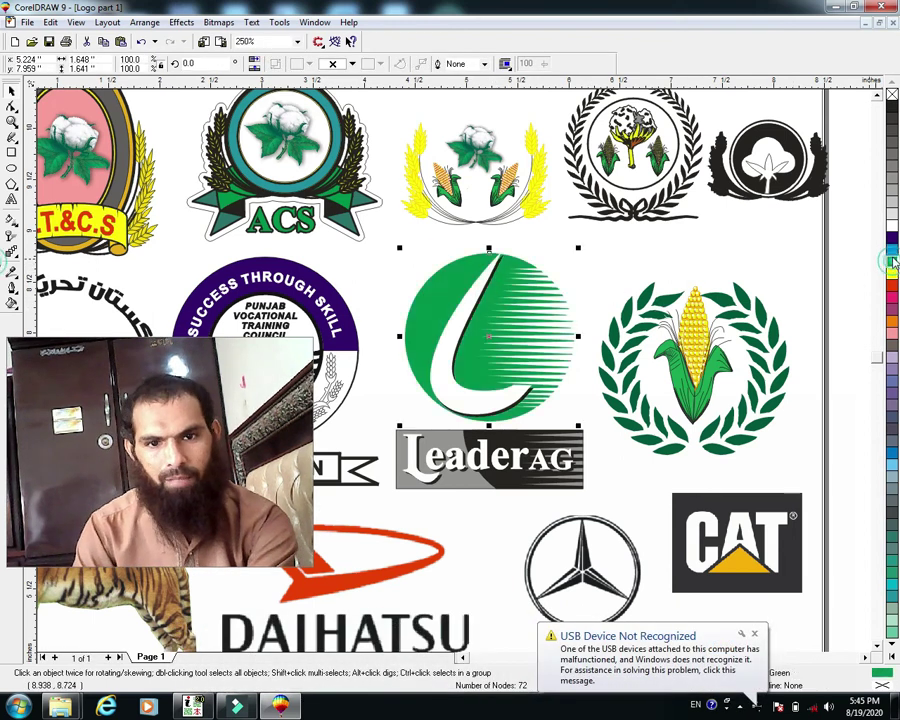
pyautogui.click(892, 248)
pyautogui.click(892, 237)
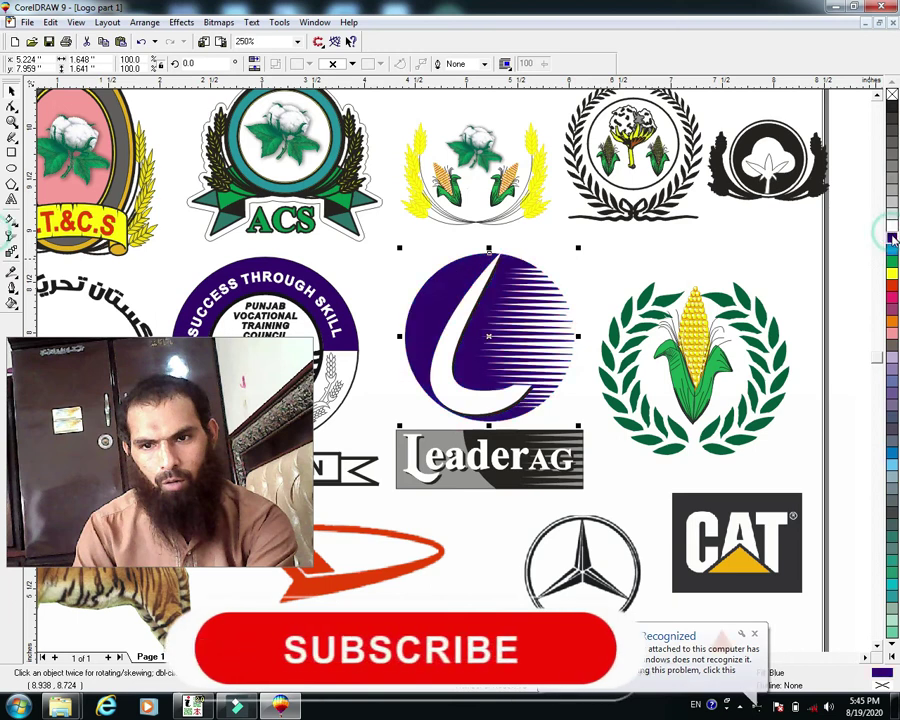
pyautogui.click(849, 246)
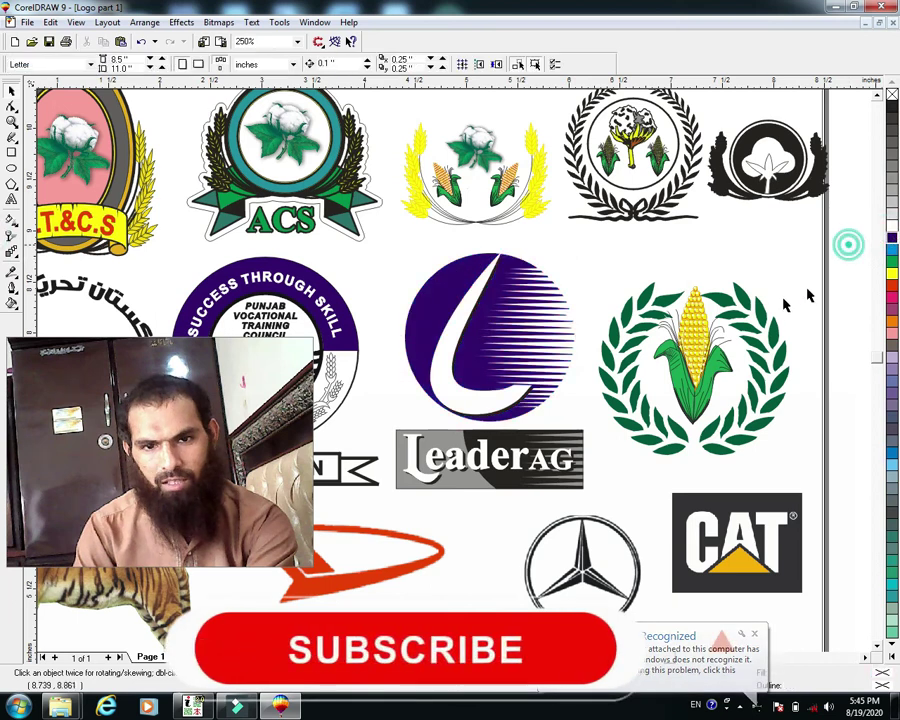
pyautogui.click(460, 485)
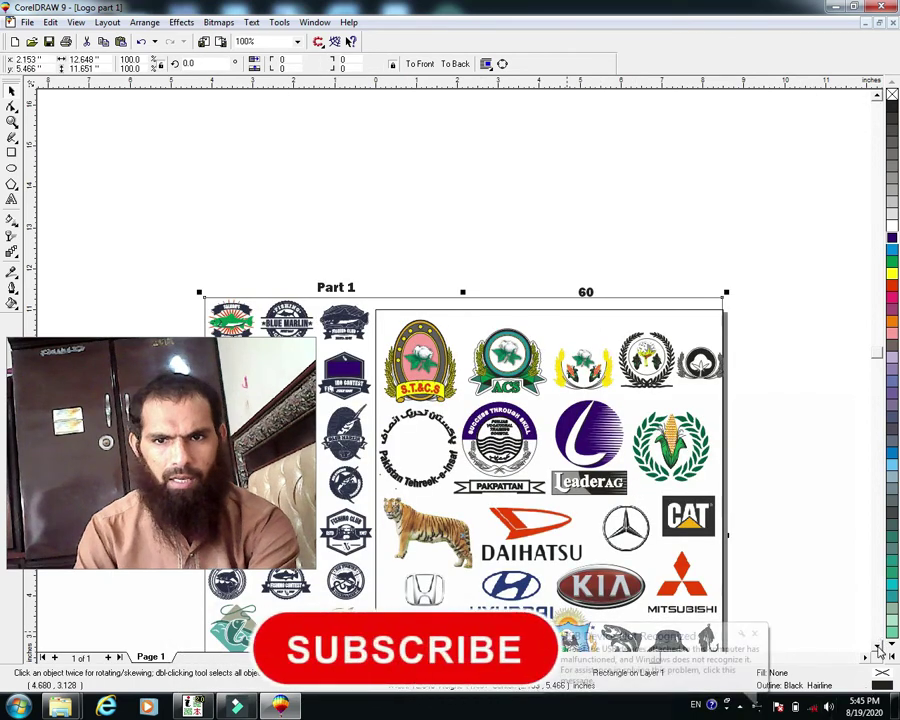
# Scroll down and ungroup the left column's group of fishing logos.
pyautogui.click(877, 647)
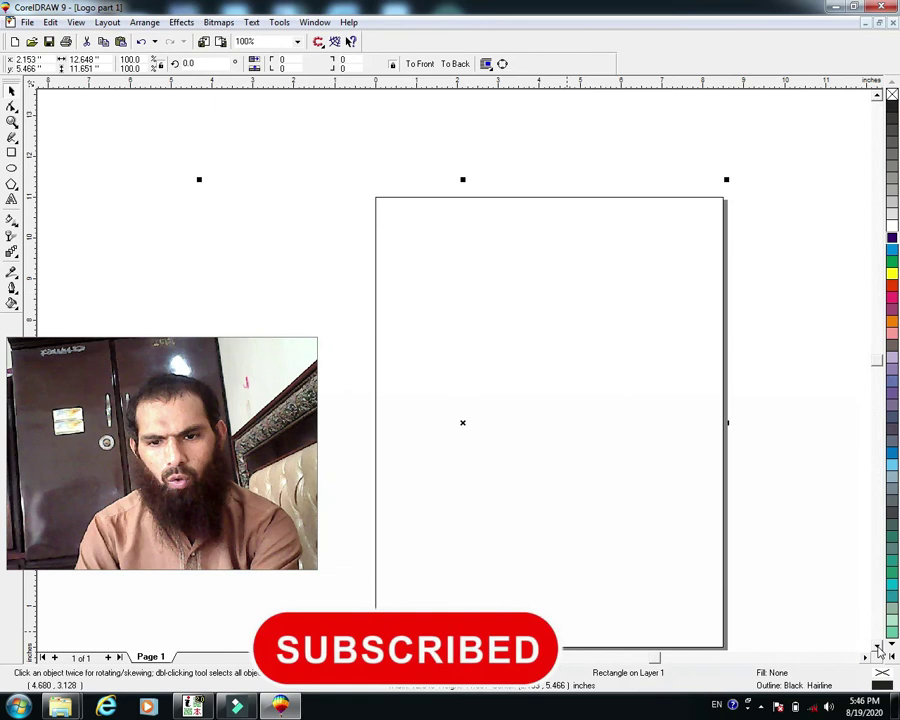
pyautogui.click(877, 647)
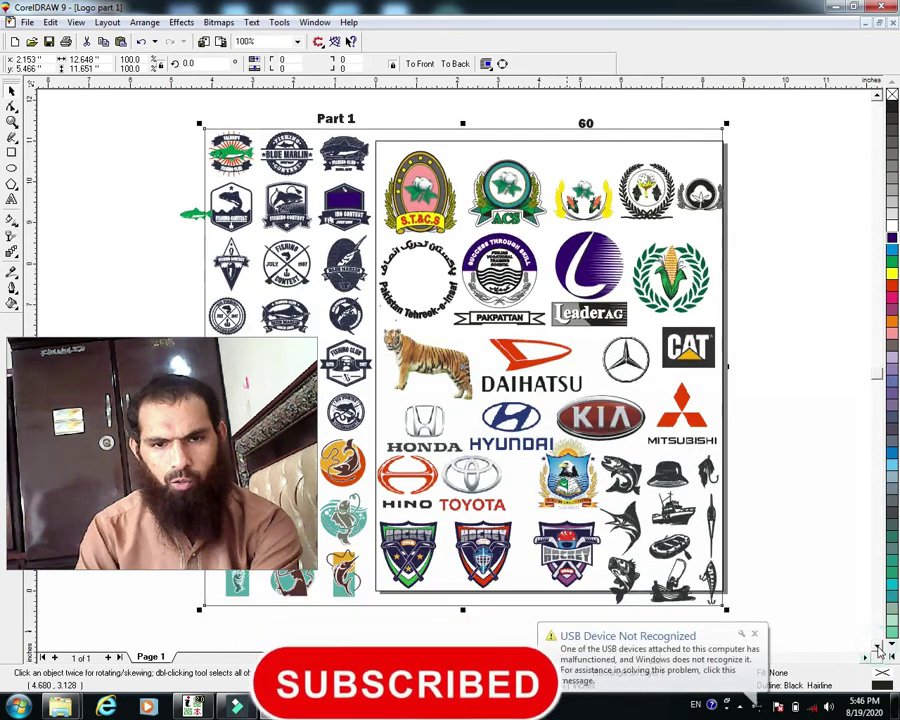
pyautogui.click(877, 647)
pyautogui.click(877, 647)
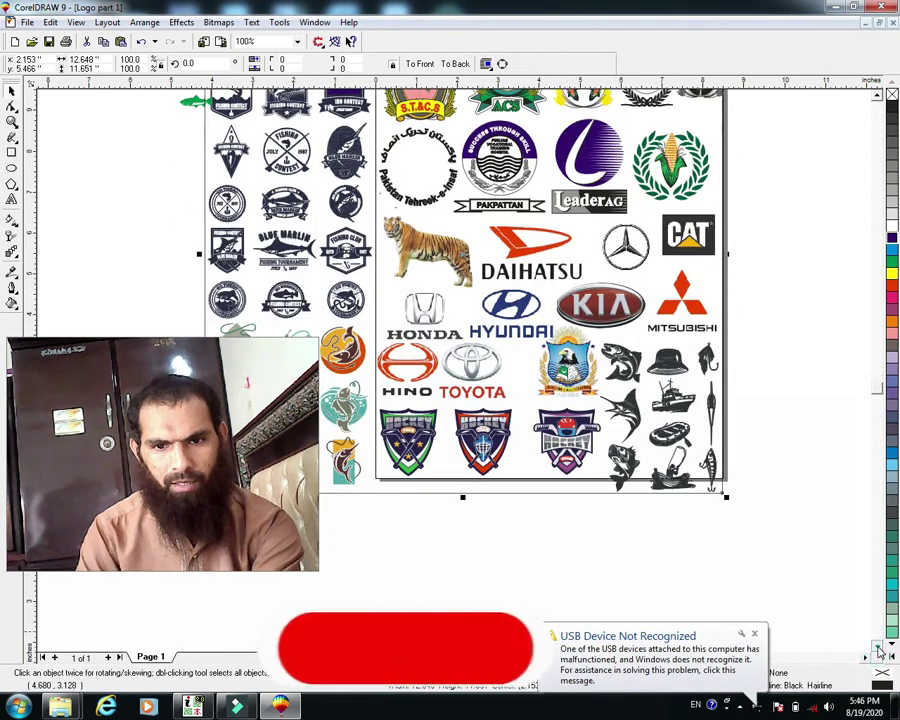
pyautogui.click(292, 208)
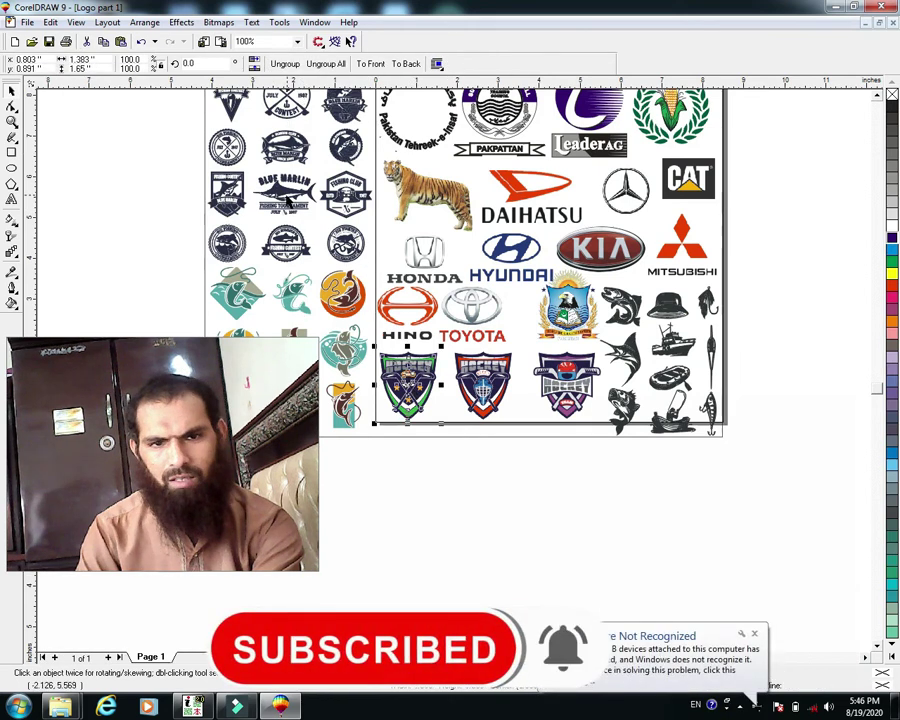
pyautogui.click(284, 63)
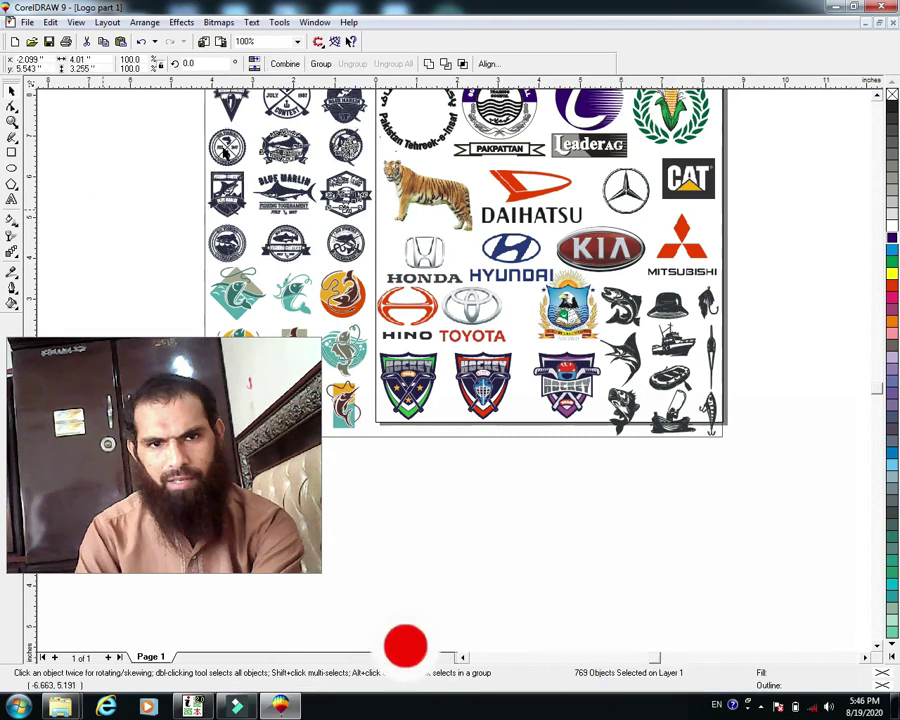
# Fill the dark fishing badge green and select the green HOCKEY TEAM crest.
pyautogui.press('Escape')
pyautogui.click(229, 163)
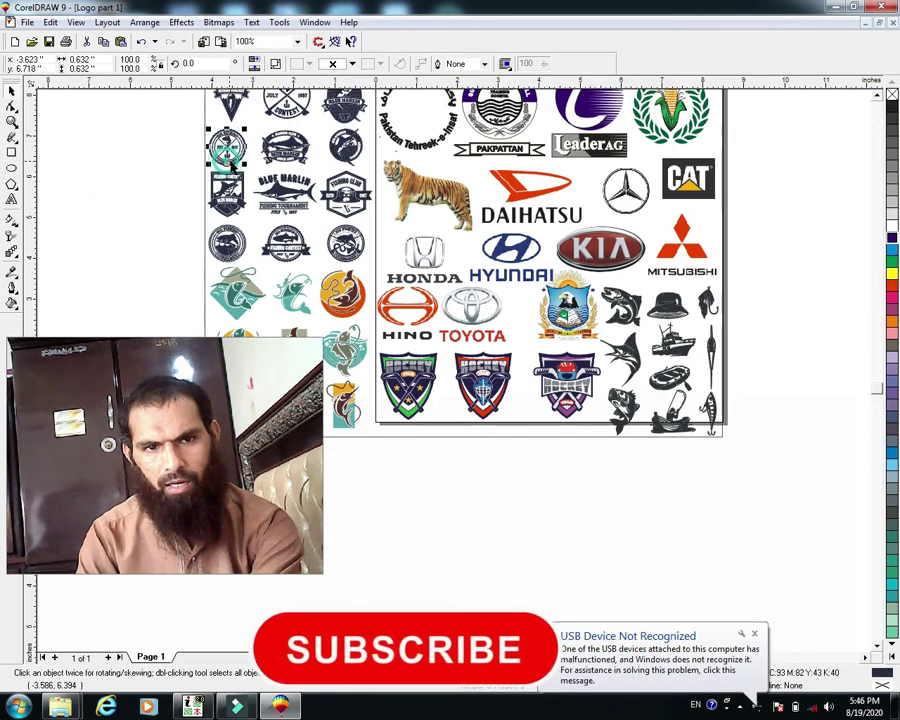
pyautogui.click(234, 188)
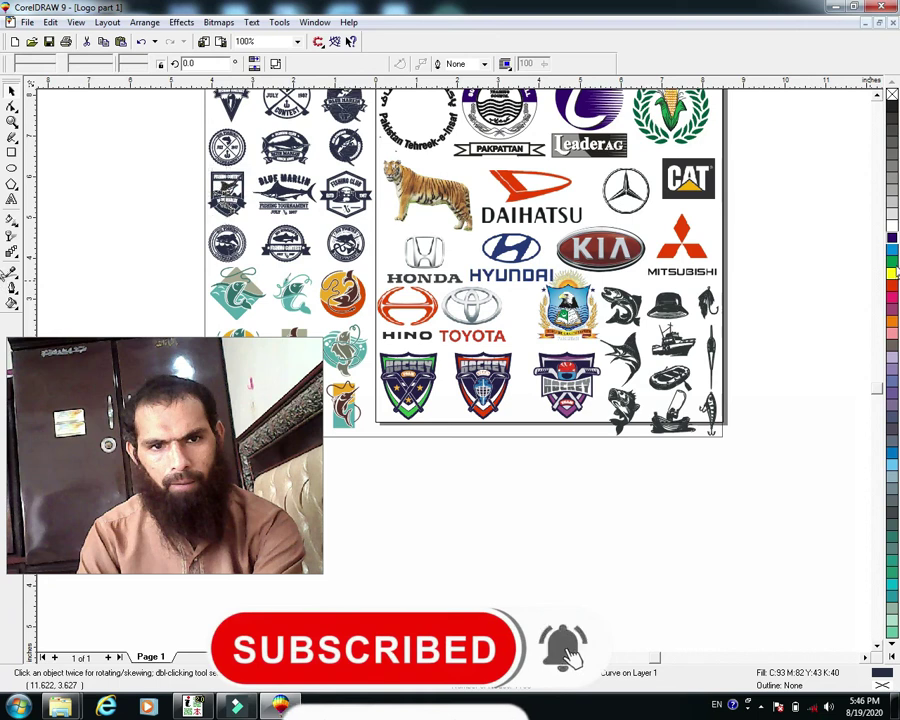
pyautogui.click(824, 264)
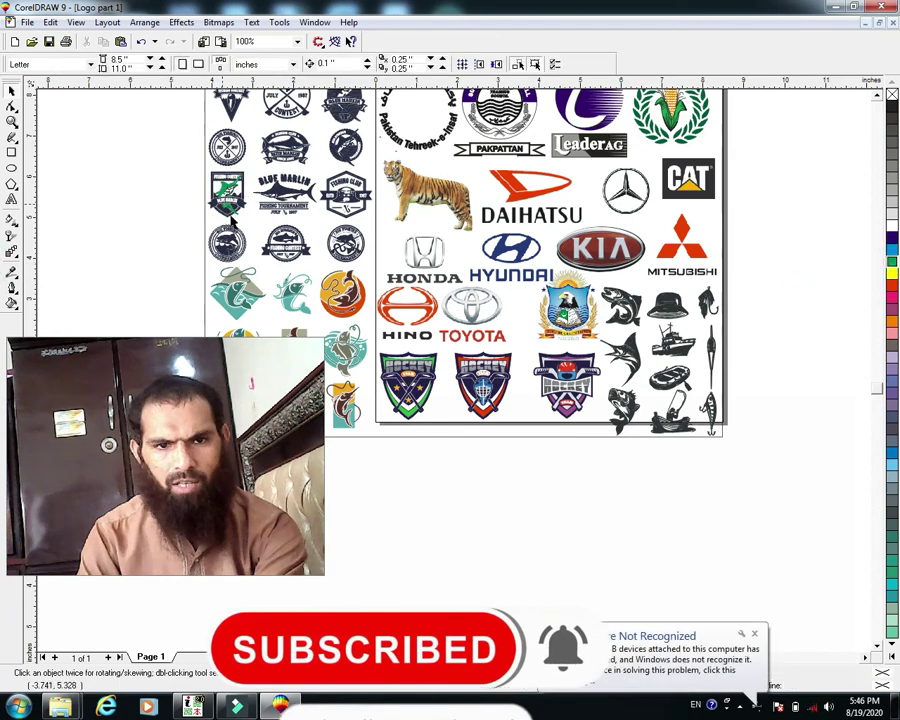
pyautogui.click(448, 390)
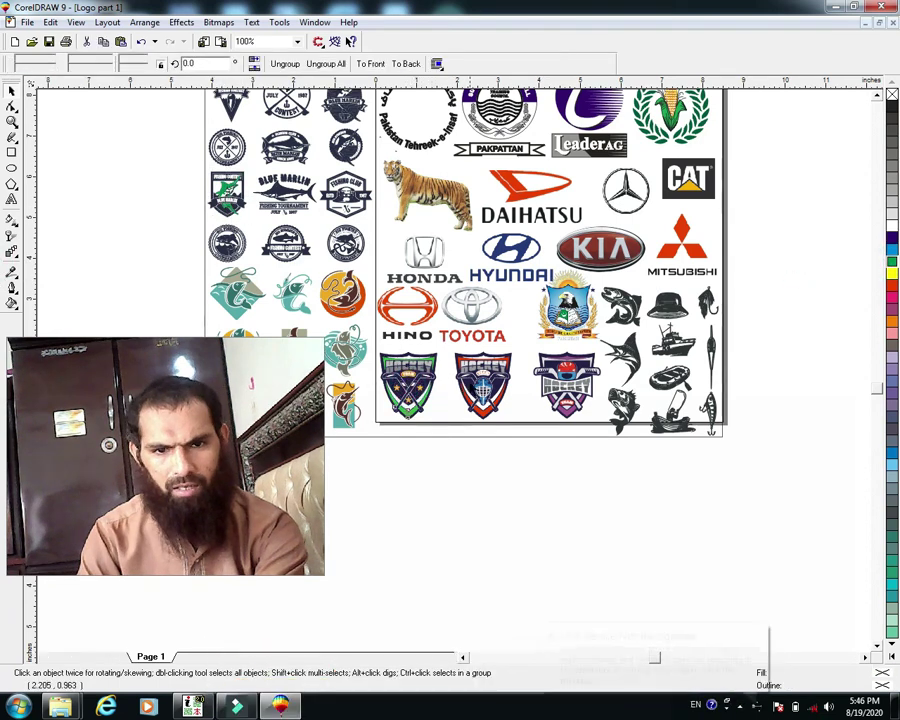
pyautogui.keyDown('ctrl'); pyautogui.click(395, 395); pyautogui.keyUp('ctrl')
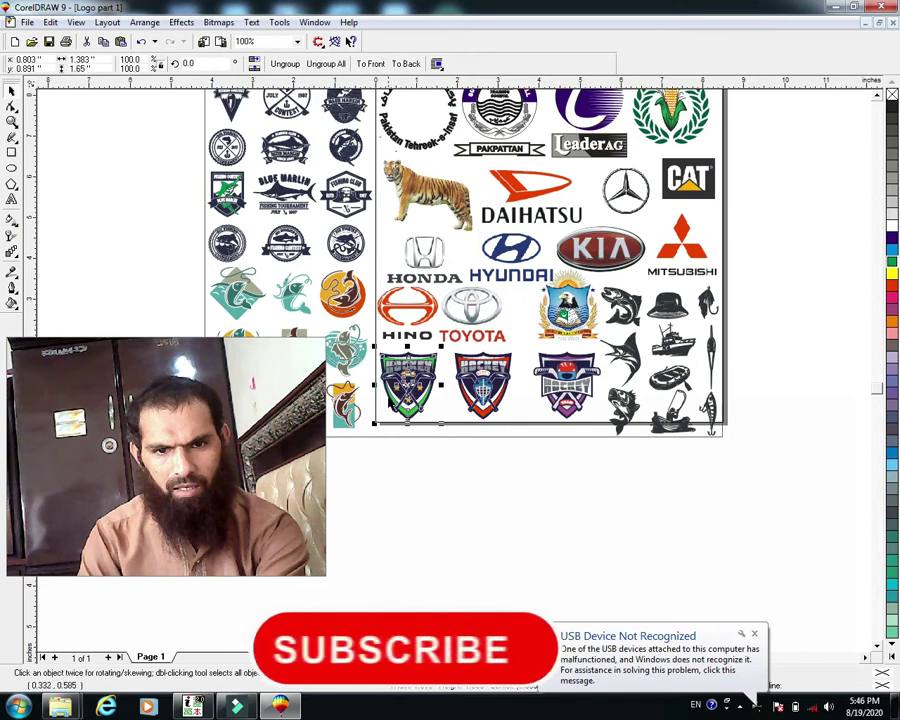
pyautogui.scroll(1, 390, 388)
pyautogui.scroll(1, 397, 400)
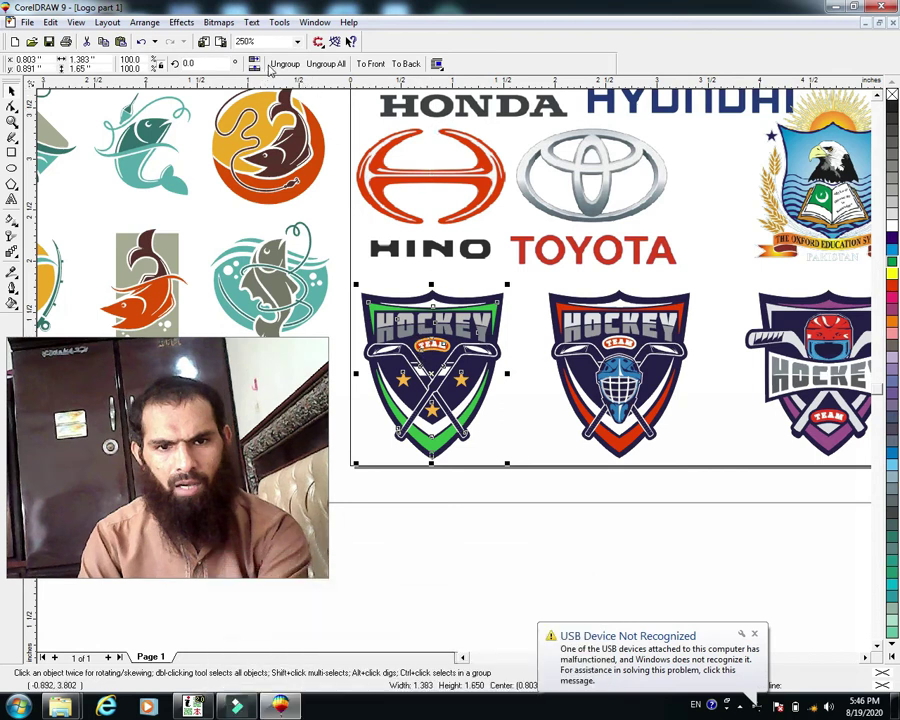
# Ungroup the green HOCKEY TEAM crest, undoing the accidental stick and background-frame moves.
pyautogui.hotkey('ctrl', 'u')
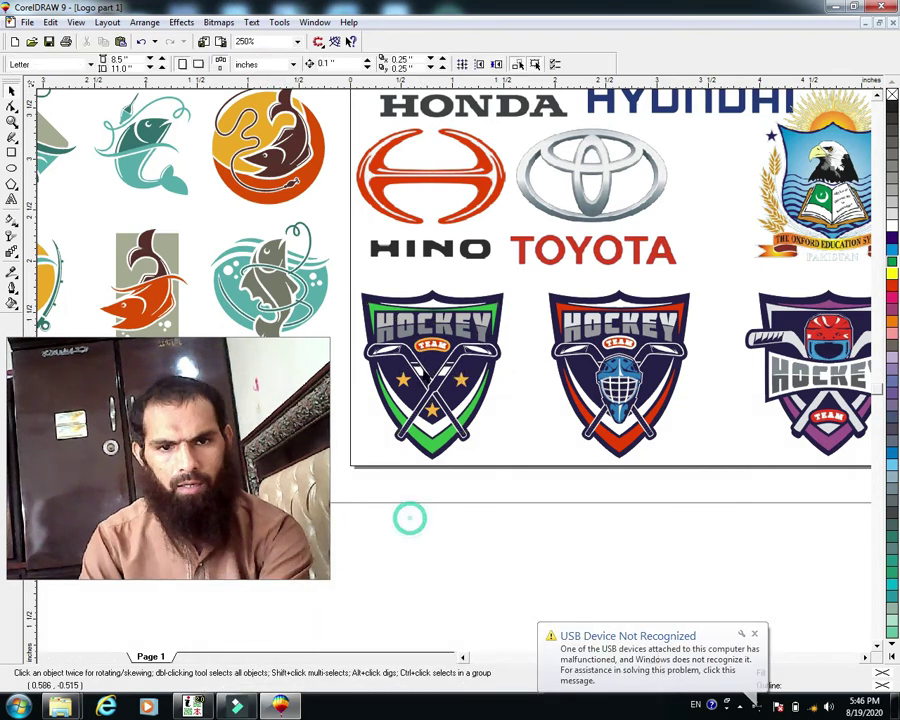
pyautogui.moveTo(430, 370); pyautogui.dragTo(426, 480)
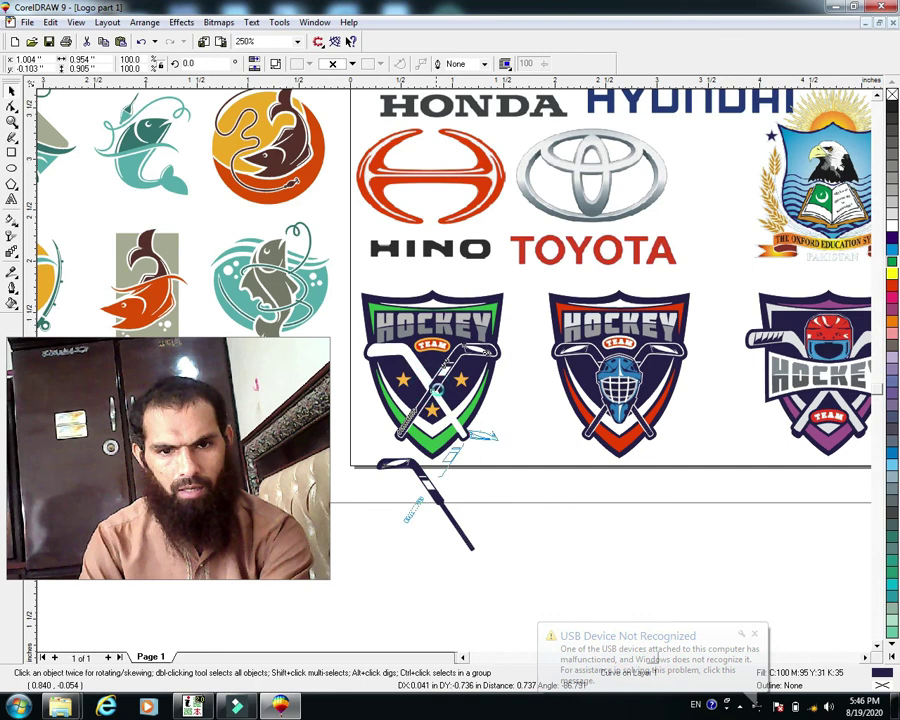
pyautogui.moveTo(480, 502); pyautogui.dragTo(480, 549)
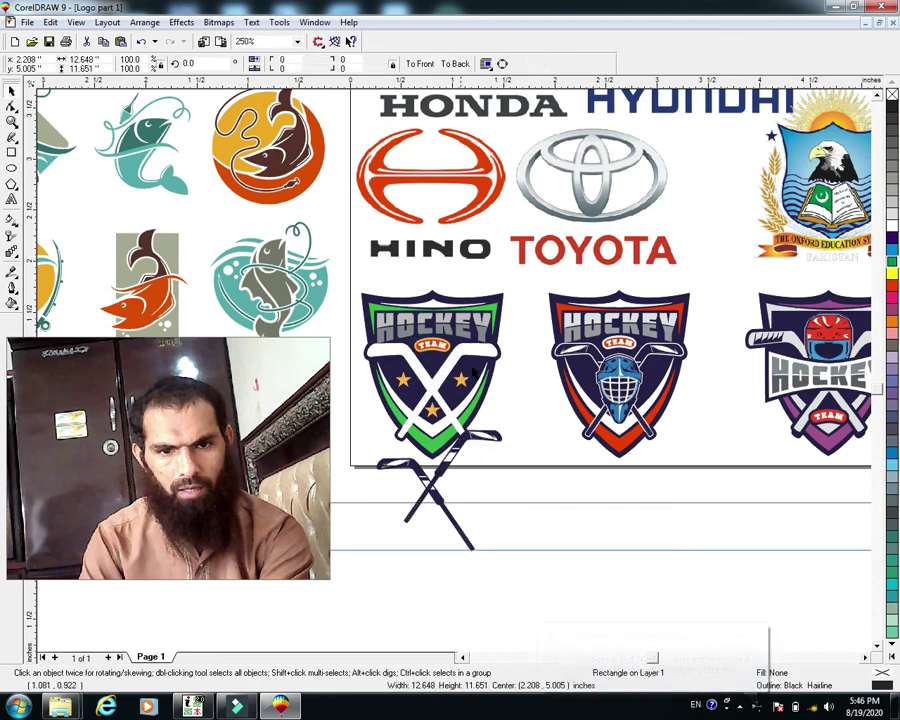
pyautogui.hotkey('ctrl', 'z')
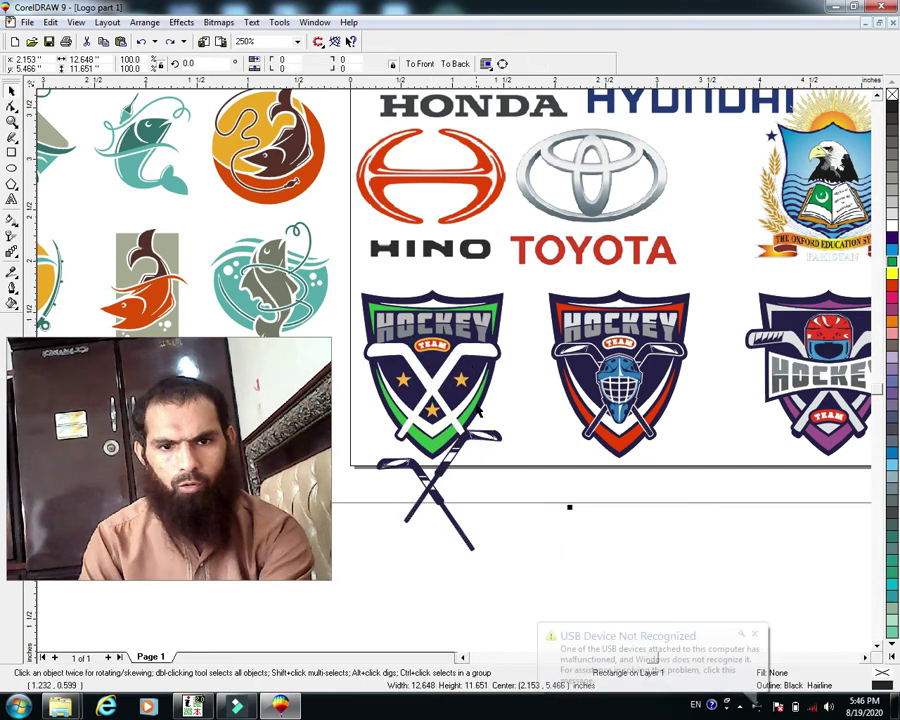
pyautogui.hotkey('ctrl', 'z')
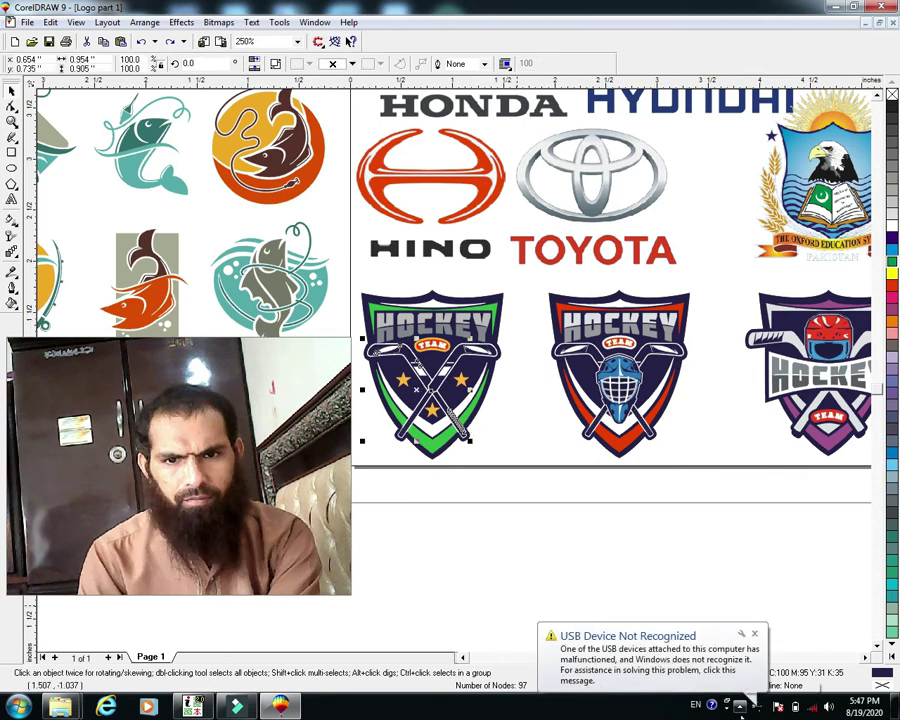
pyautogui.click(740, 705)
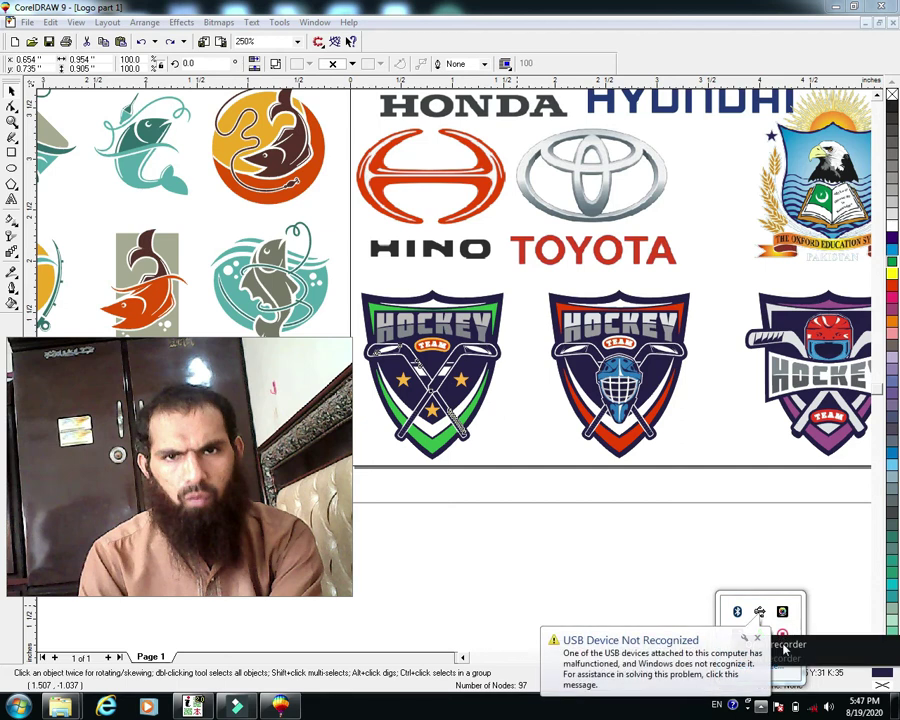
pyautogui.click(782, 611)
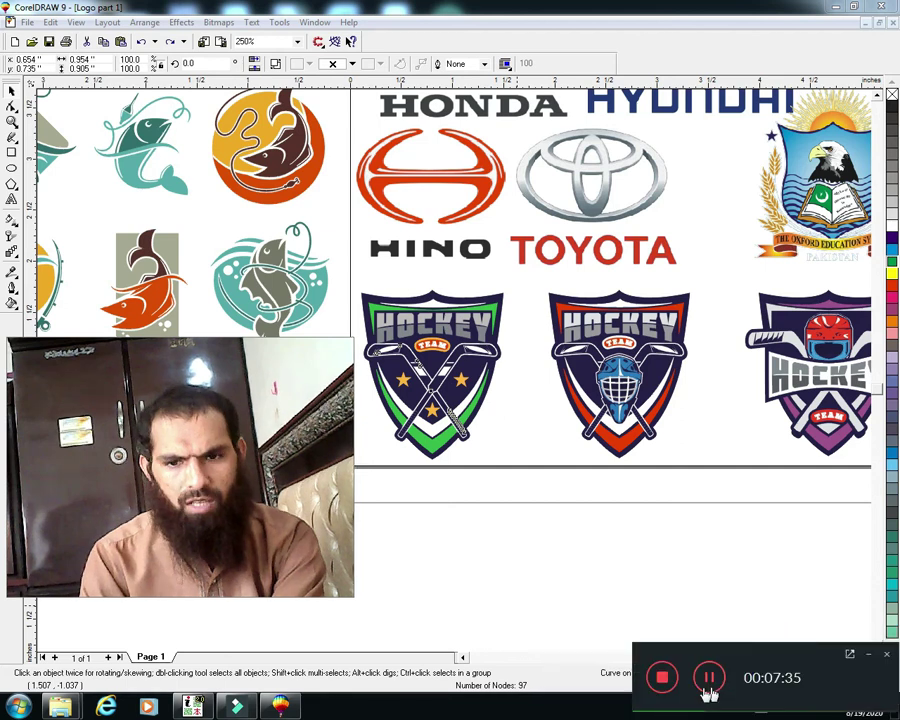